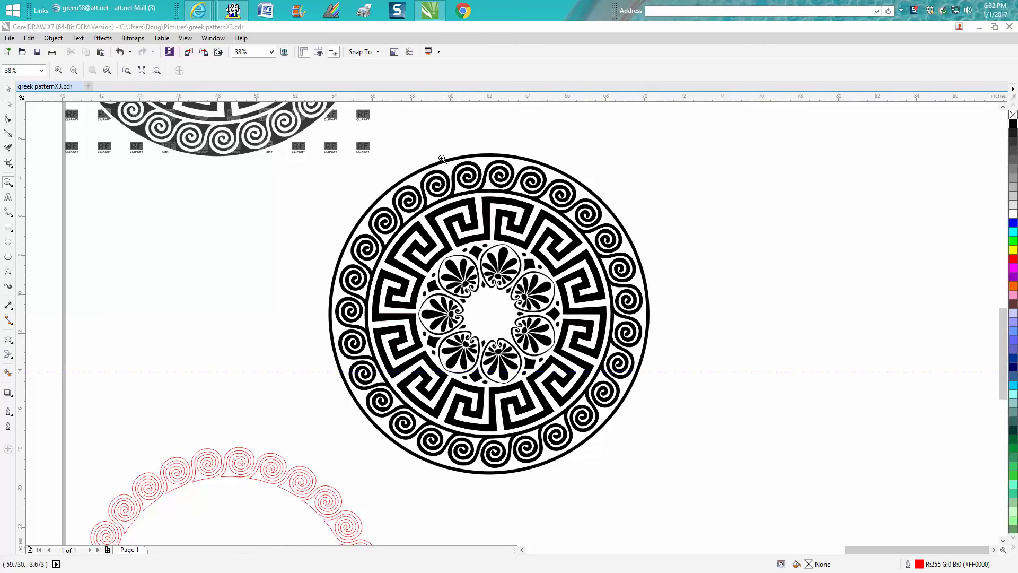
- Select the Greek ornament photo and centre it on the page
{"action": "left_click_drag", "start_coordinate": [442, 158], "coordinate": [525, 254]}
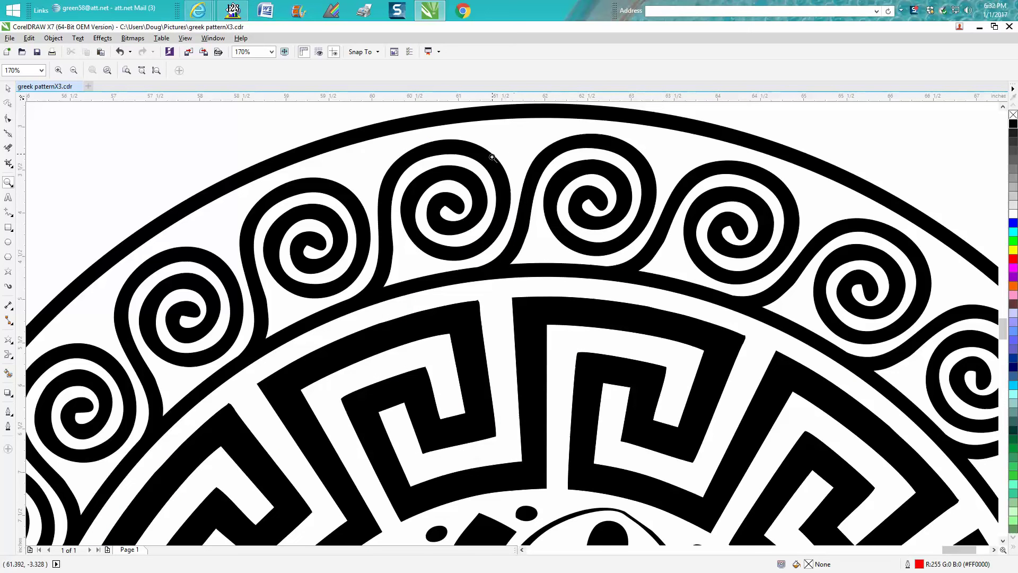
{"action": "scroll", "coordinate": [642, 308], "scroll_direction": "down", "scroll_amount": 1}
{"action": "scroll", "coordinate": [641, 307], "scroll_direction": "up", "scroll_amount": 2}
{"action": "scroll", "coordinate": [642, 308], "scroll_direction": "down", "scroll_amount": 4}
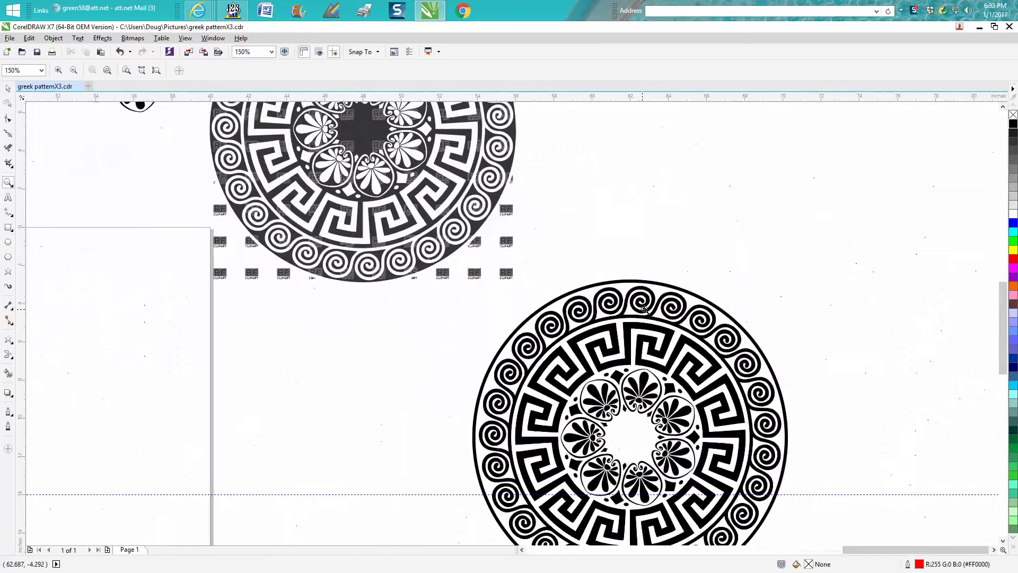
{"action": "scroll", "coordinate": [644, 307], "scroll_direction": "down", "scroll_amount": 8}
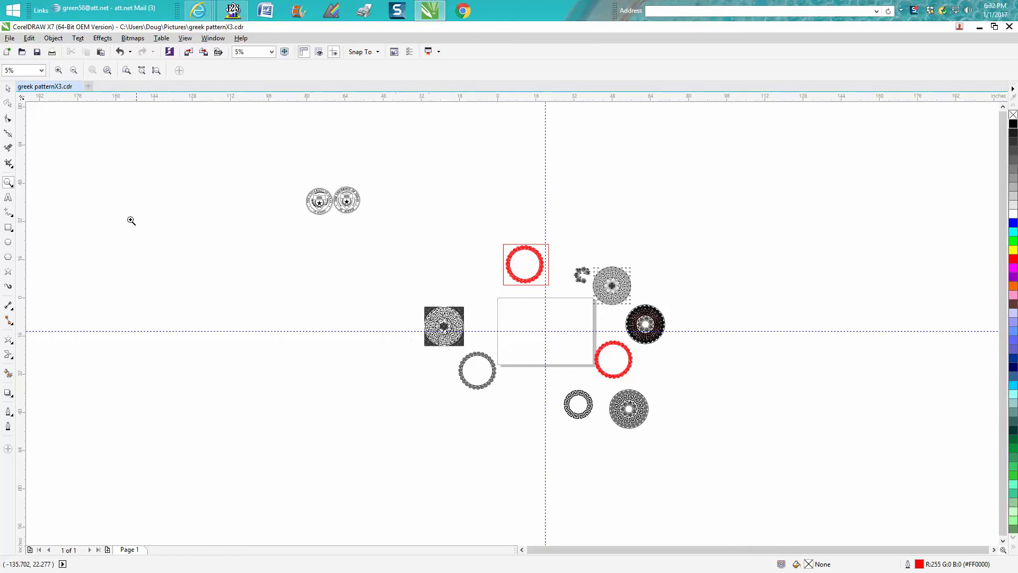
{"action": "left_click", "coordinate": [7, 89]}
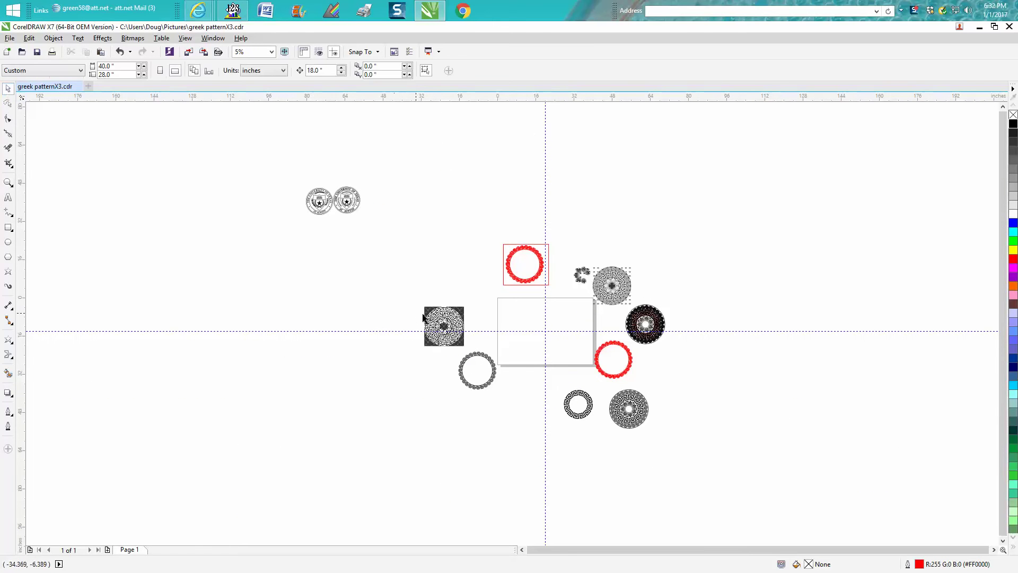
{"action": "left_click", "coordinate": [440, 315]}
{"action": "key", "text": "p"}
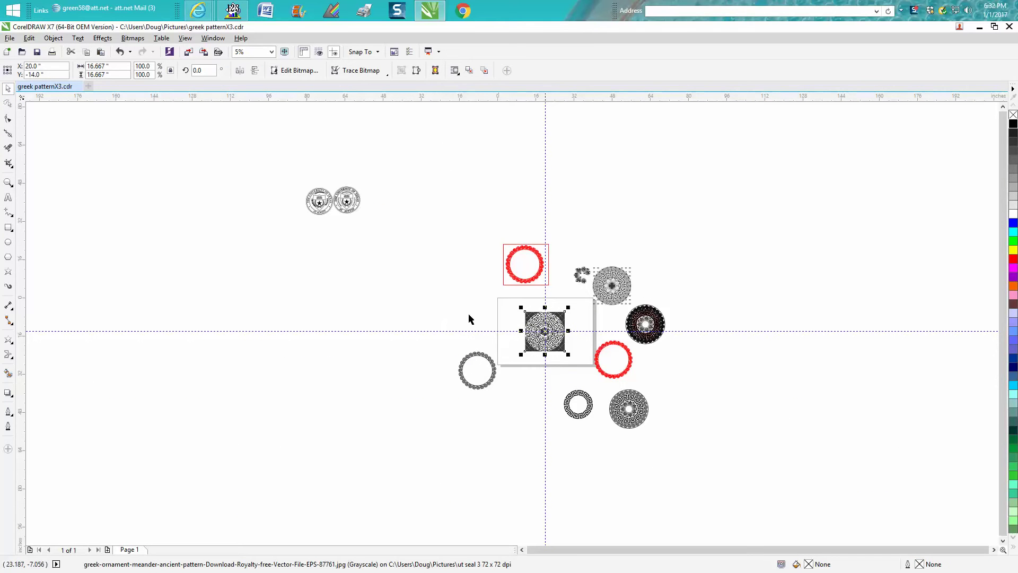
- Zoom in on the photo's top-left corner, then back out to the whole page
{"action": "left_click", "coordinate": [7, 183]}
{"action": "left_click_drag", "start_coordinate": [517, 304], "coordinate": [575, 364]}
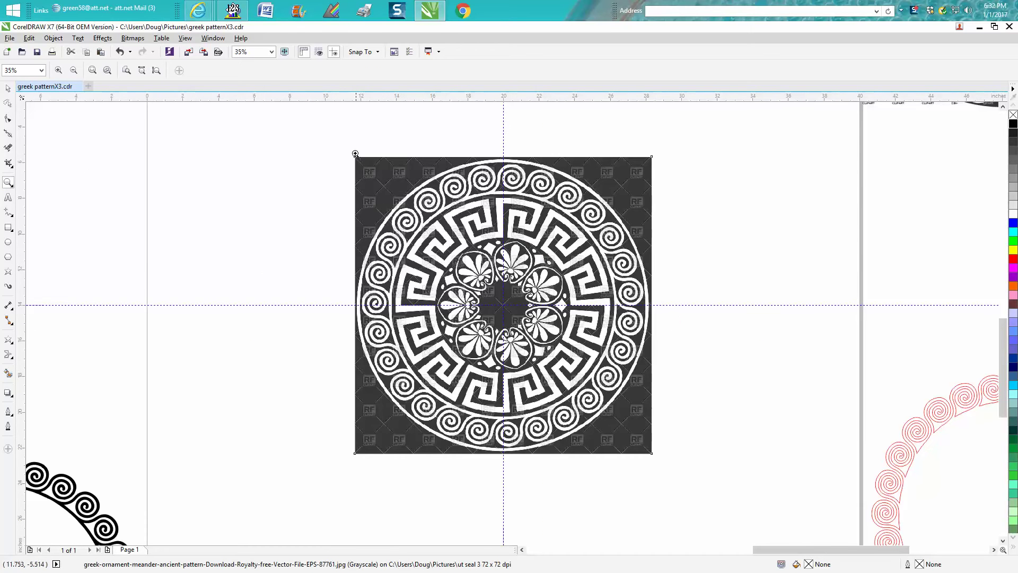
{"action": "left_click_drag", "start_coordinate": [356, 154], "coordinate": [480, 251]}
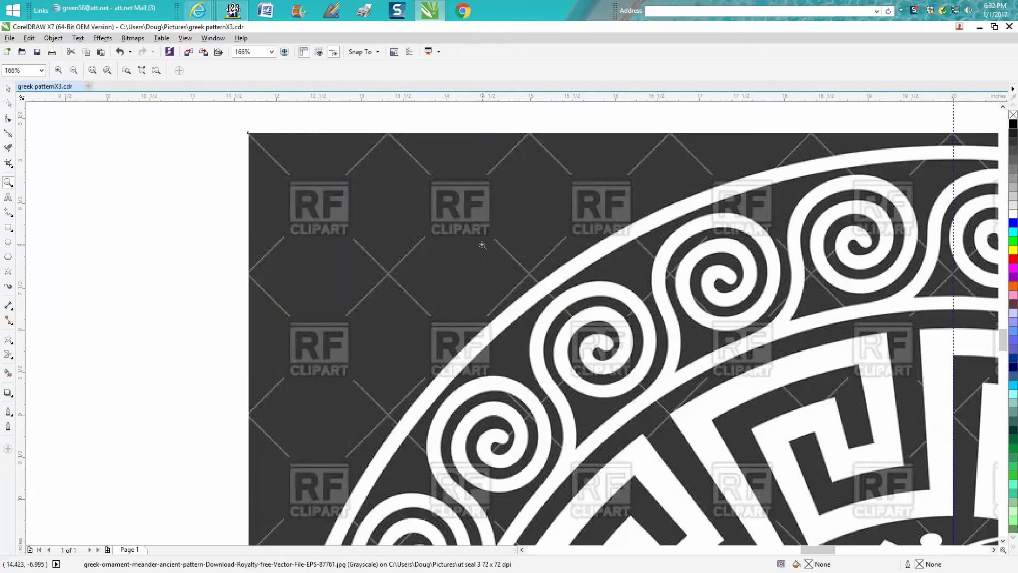
{"action": "right_click", "coordinate": [474, 208]}
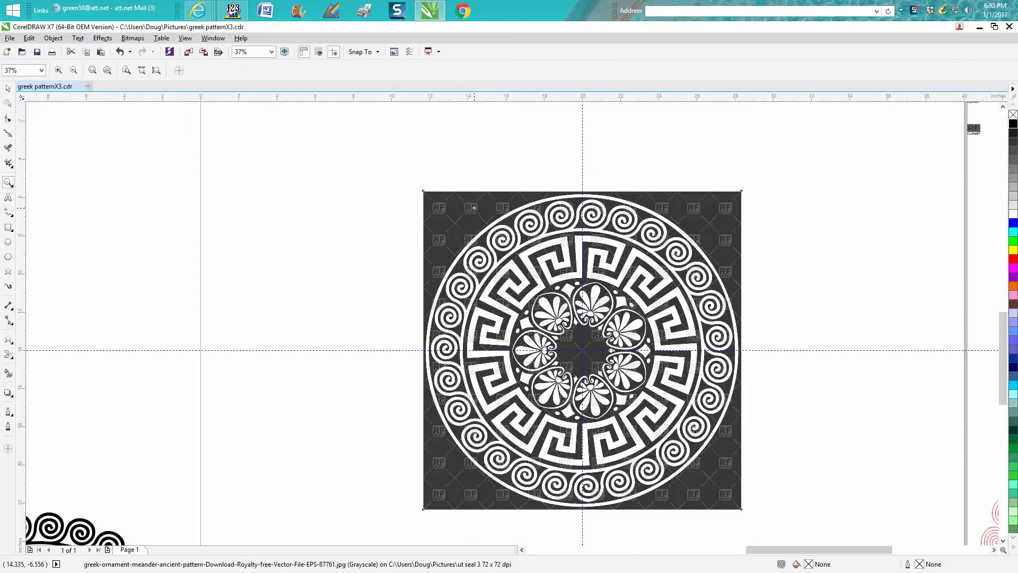
{"action": "right_click", "coordinate": [473, 207]}
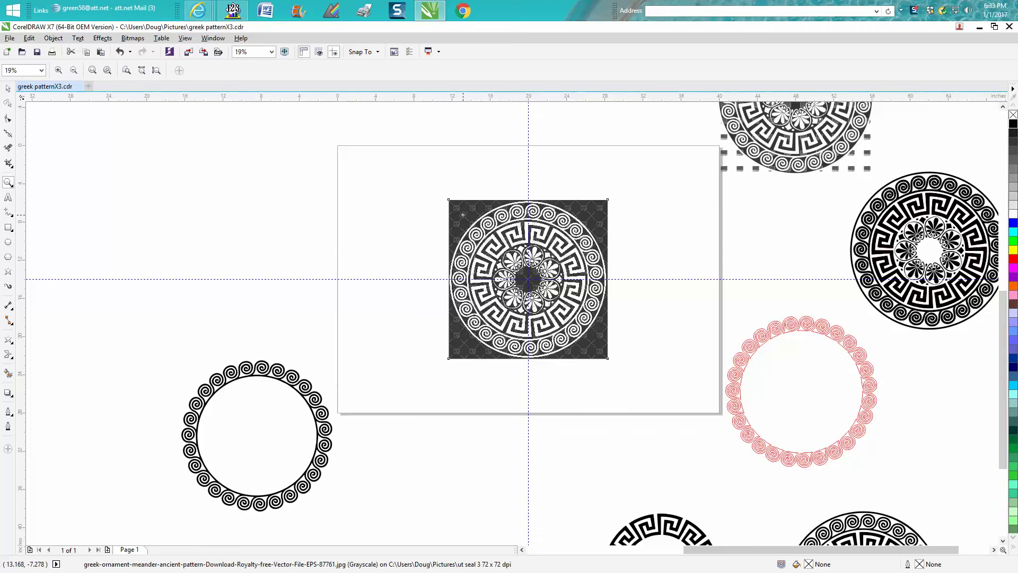
{"action": "left_click", "coordinate": [8, 89]}
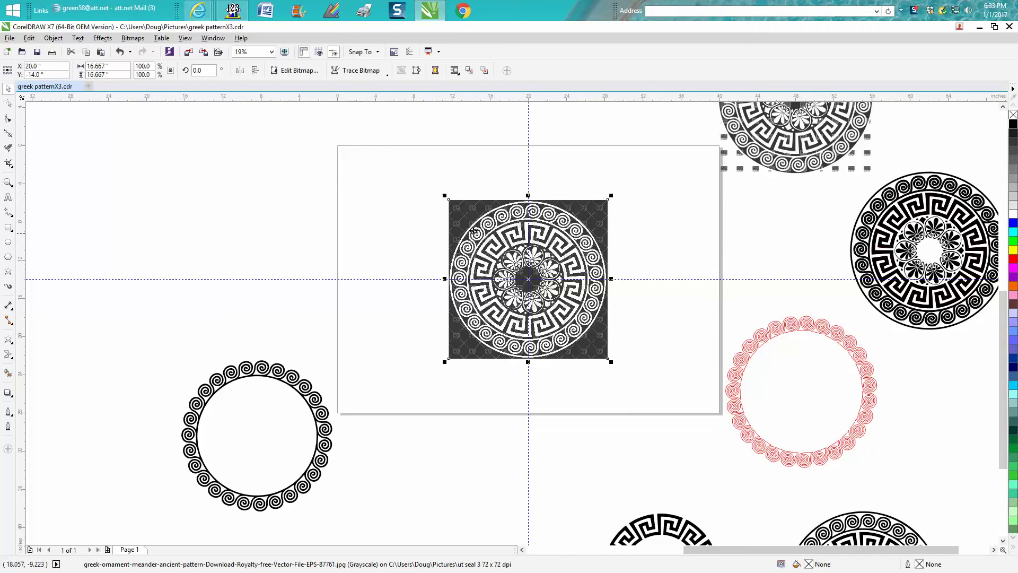
- Trace the ornament photo with the Outline Trace Clipart preset
{"action": "left_click", "coordinate": [374, 73]}
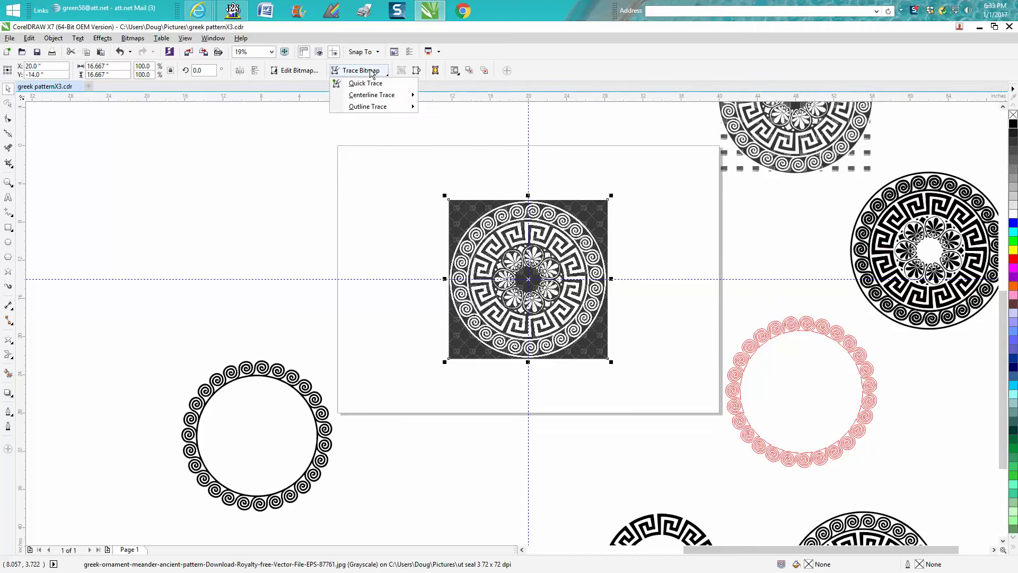
{"action": "mouse_move", "coordinate": [371, 109]}
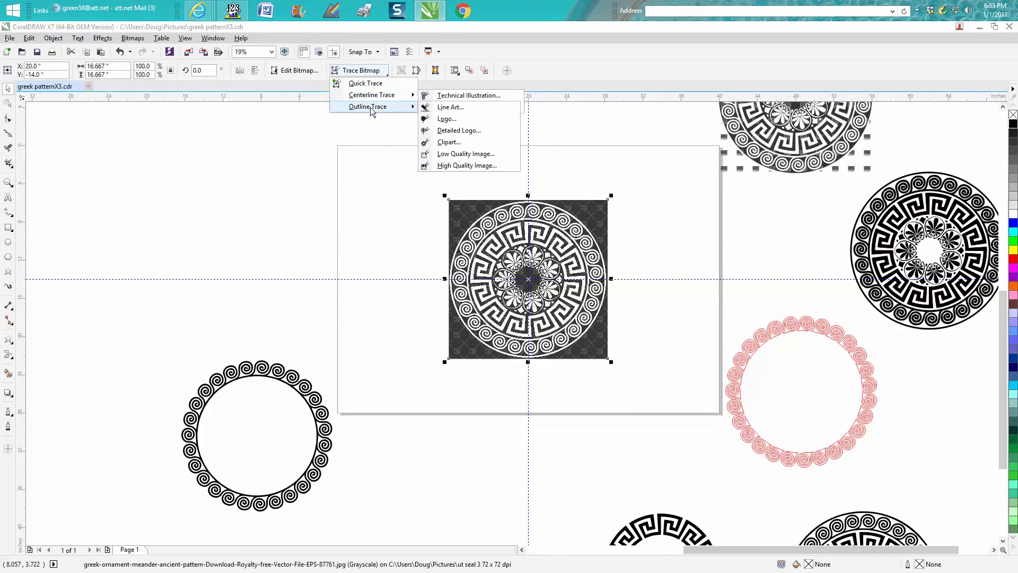
{"action": "left_click", "coordinate": [447, 142]}
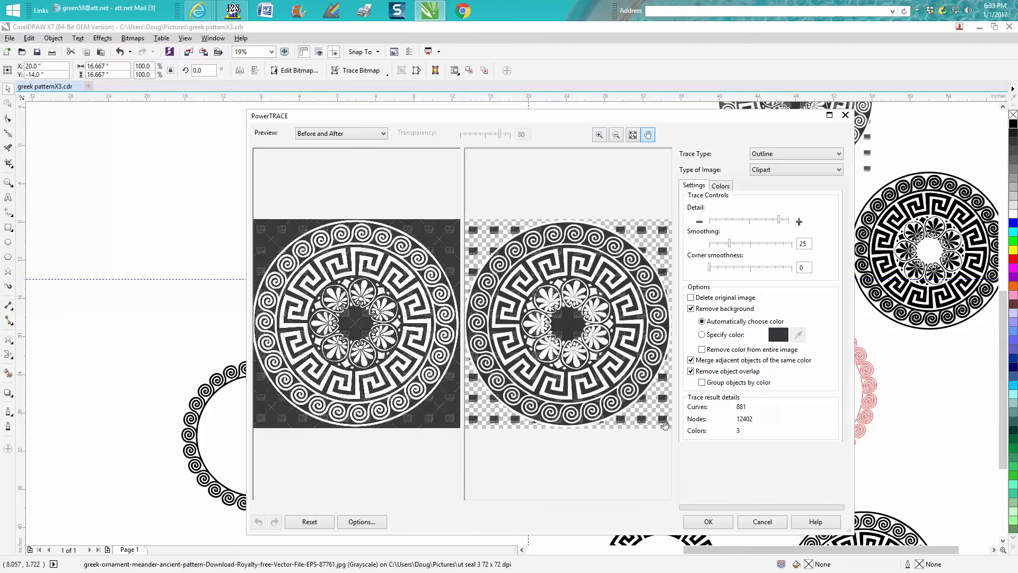
- Accept the PowerTRACE result and move the original photo off the page to the left
{"action": "left_click", "coordinate": [708, 522]}
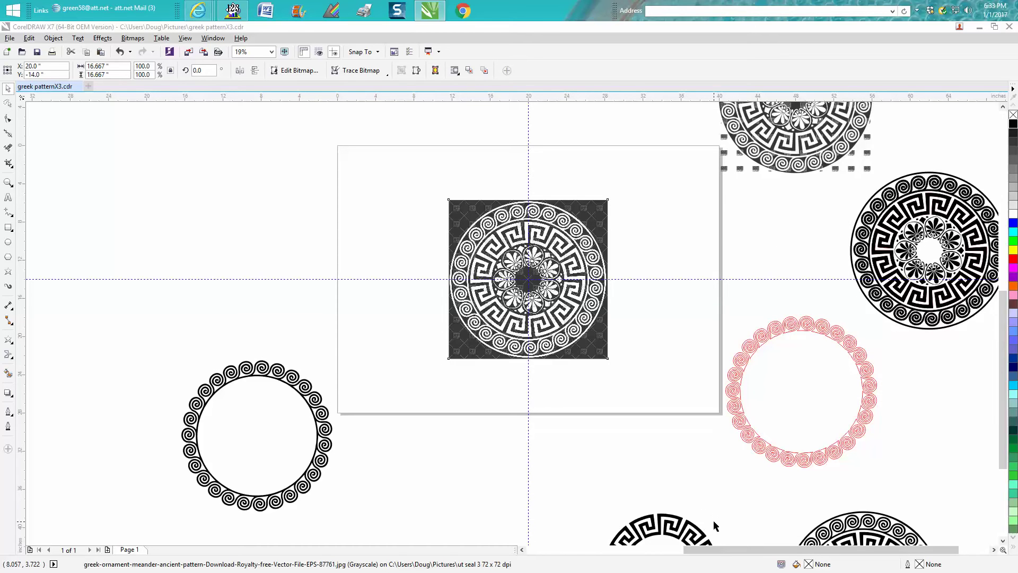
{"action": "left_click_drag", "start_coordinate": [530, 279], "coordinate": [346, 251]}
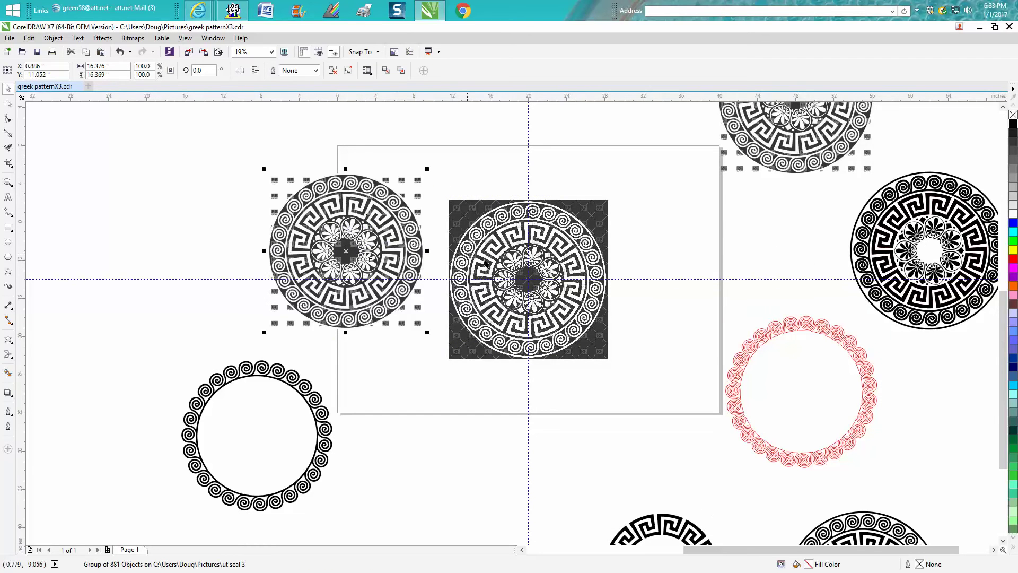
{"action": "left_click", "coordinate": [486, 265]}
{"action": "mouse_move", "coordinate": [528, 279]}
{"action": "left_mouse_down"}
{"action": "mouse_move", "coordinate": [386, 275]}
{"action": "mouse_move", "coordinate": [171, 231]}
{"action": "left_mouse_up"}
- Centre the traced ornament group on the page, then deselect it
{"action": "left_click", "coordinate": [332, 237]}
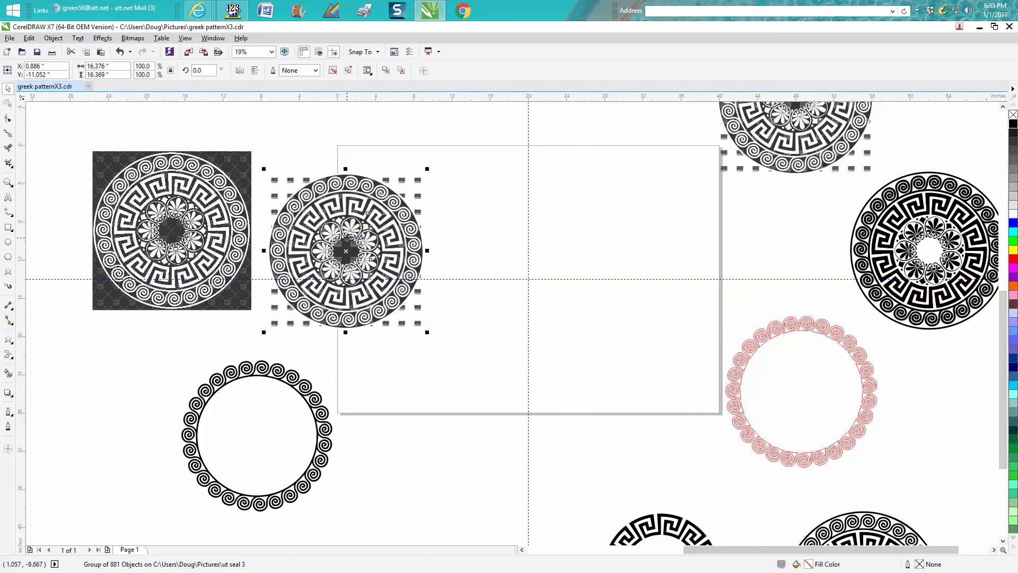
{"action": "key", "text": "p"}
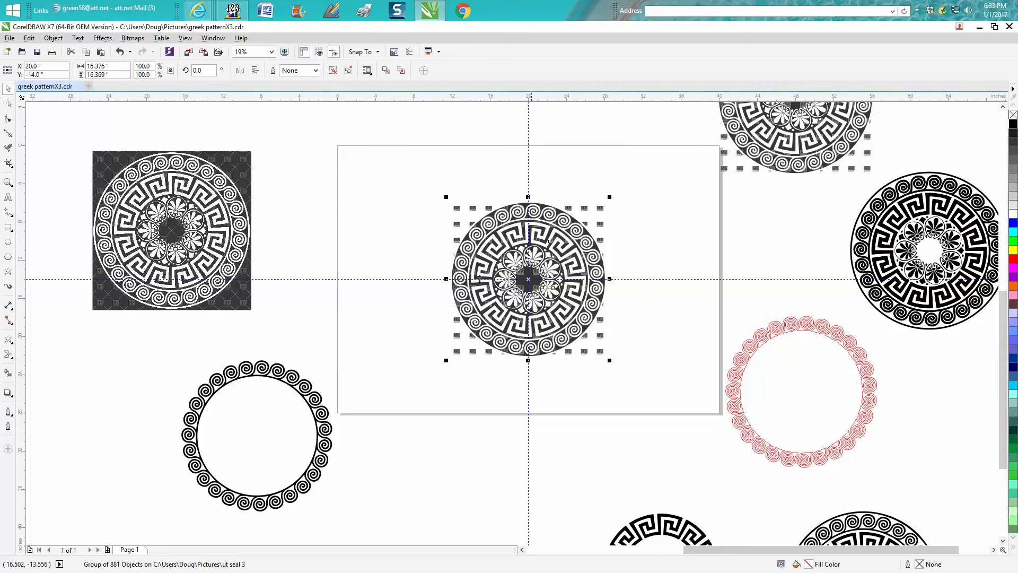
{"action": "left_click", "coordinate": [342, 104]}
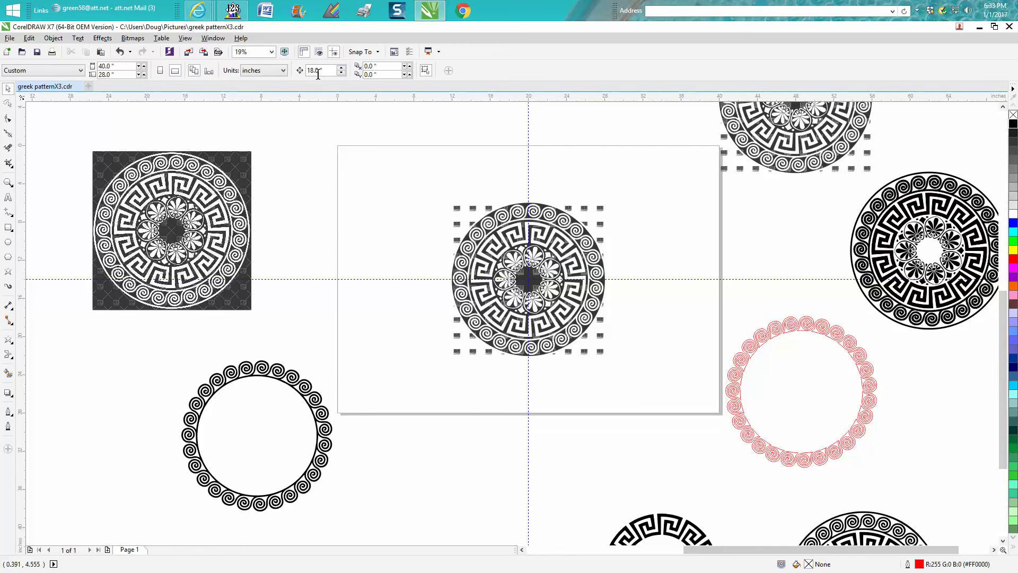
{"action": "left_click", "coordinate": [8, 181]}
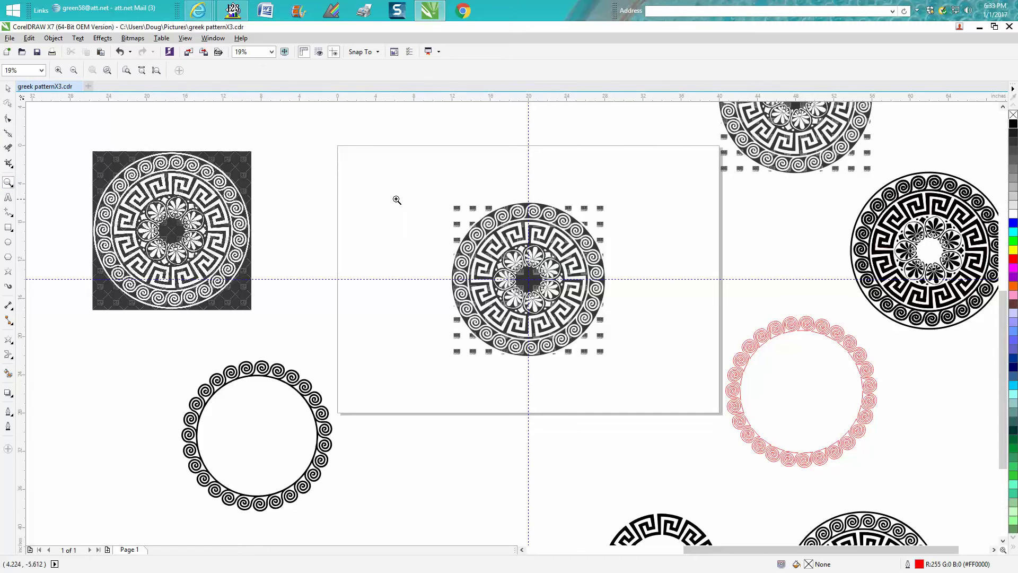
{"action": "left_click", "coordinate": [8, 88]}
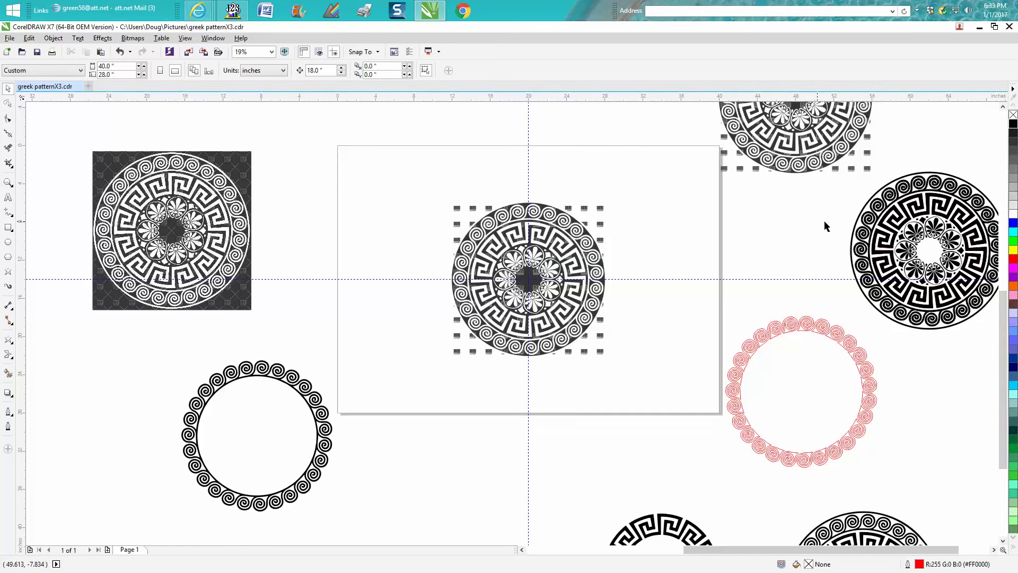
{"action": "scroll", "coordinate": [761, 200], "scroll_direction": "down", "scroll_amount": 4}
- Move the ornament-circle cluster up and right, then zoom in on the traced seal
{"action": "left_click_drag", "start_coordinate": [747, 143], "coordinate": [858, 292]}
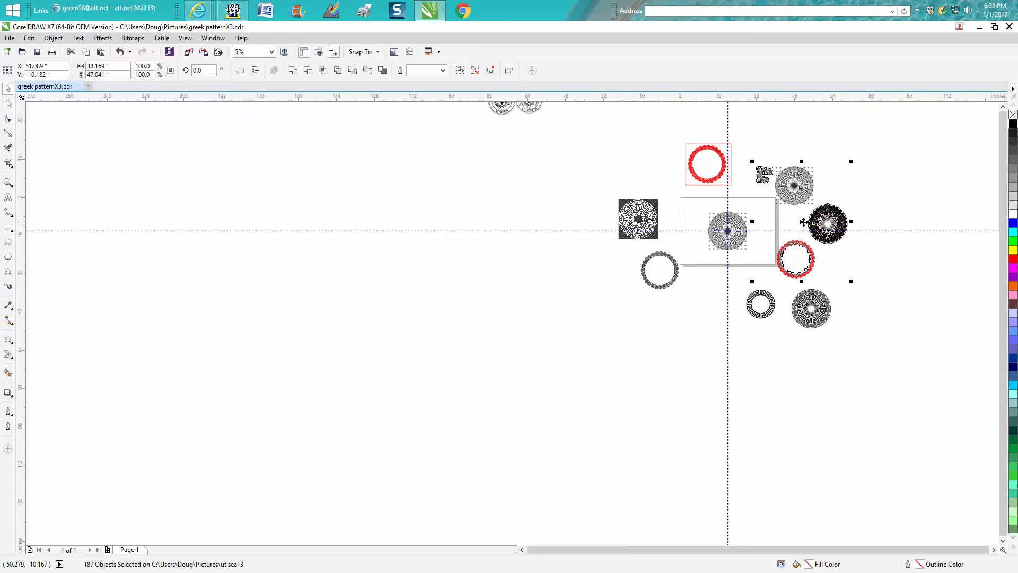
{"action": "left_click_drag", "start_coordinate": [854, 202], "coordinate": [940, 174]}
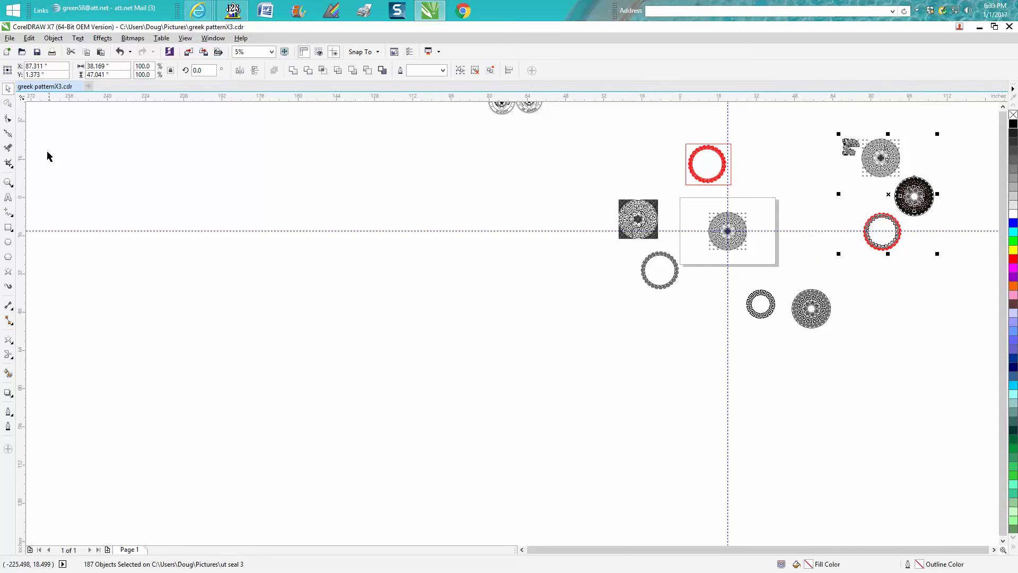
{"action": "left_click", "coordinate": [9, 180]}
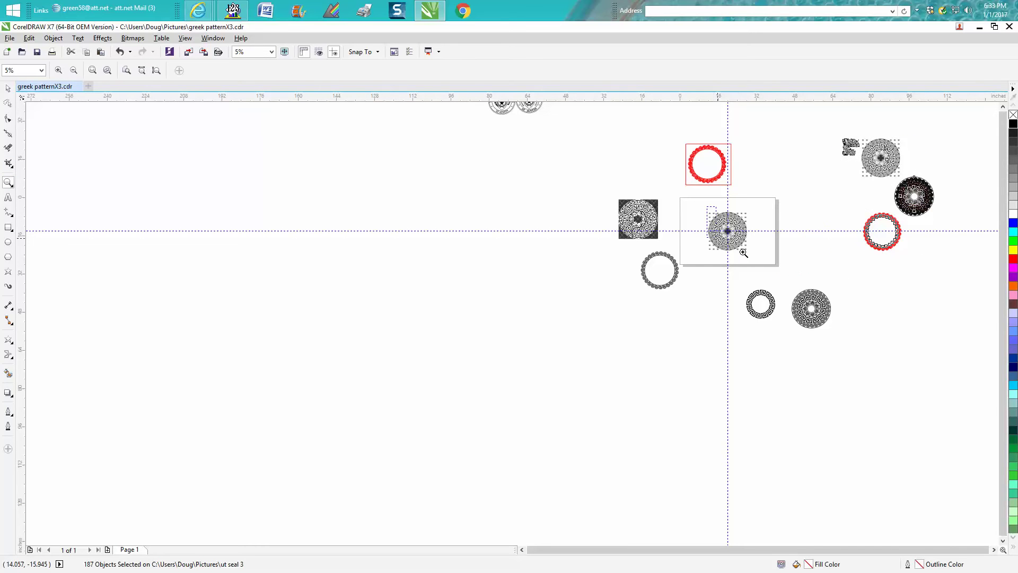
{"action": "left_click_drag", "start_coordinate": [762, 258], "coordinate": [776, 264]}
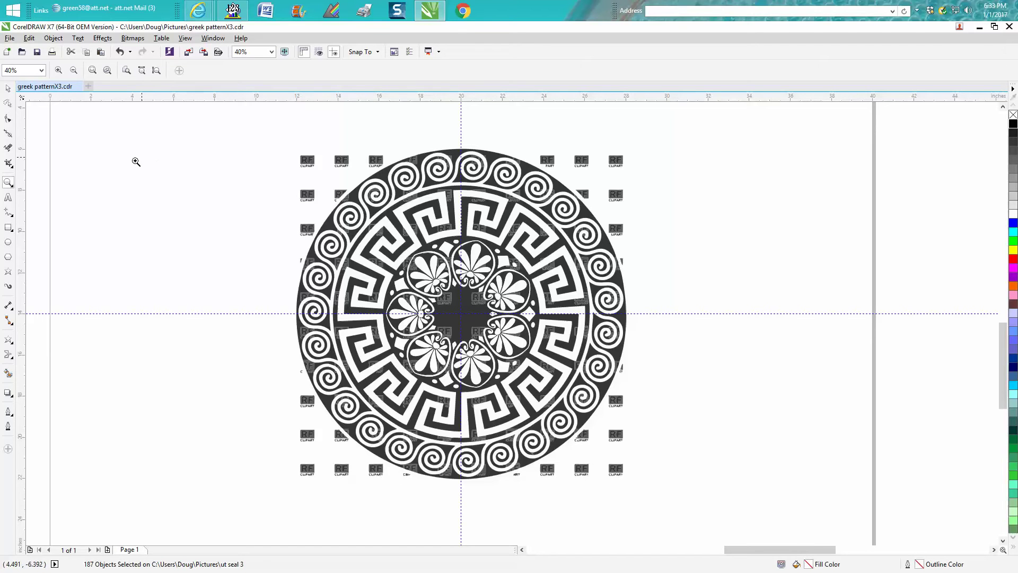
{"action": "left_click", "coordinate": [8, 89]}
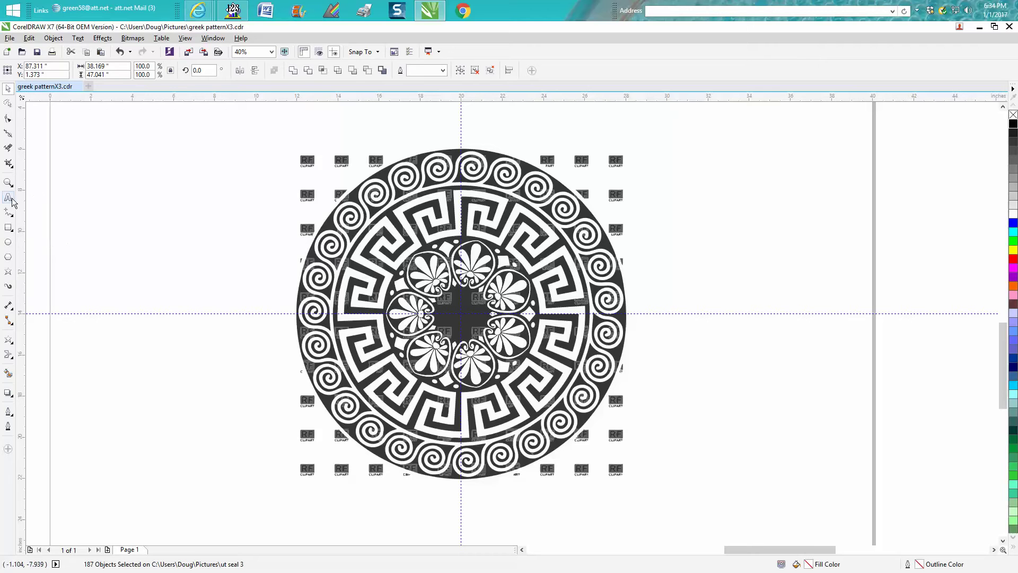
- Draw a large rectangle framing the traced seal
{"action": "left_click", "coordinate": [8, 228]}
{"action": "mouse_move", "coordinate": [233, 130]}
{"action": "left_mouse_down"}
{"action": "mouse_move", "coordinate": [273, 250]}
{"action": "mouse_move", "coordinate": [743, 504]}
{"action": "left_mouse_up"}
{"action": "left_click", "coordinate": [8, 89]}
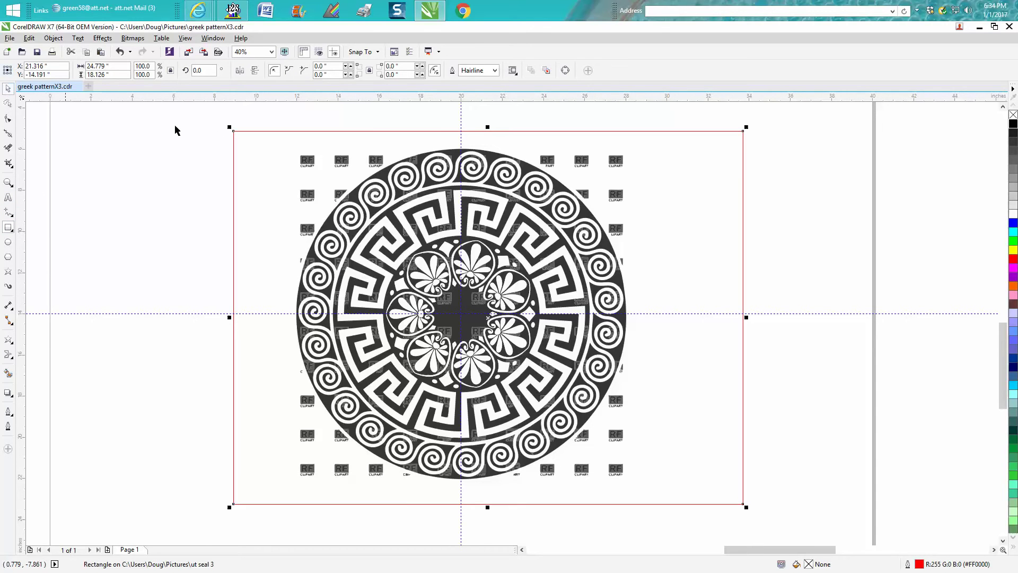
- Ungroup the traced seal into its 881 separate objects
{"action": "left_click", "coordinate": [343, 166]}
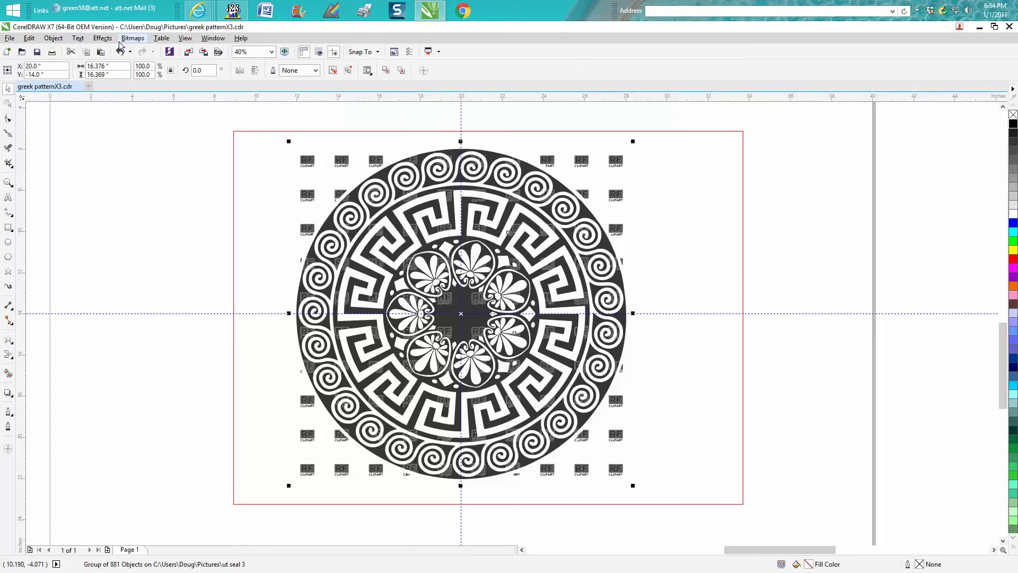
{"action": "left_click", "coordinate": [55, 39]}
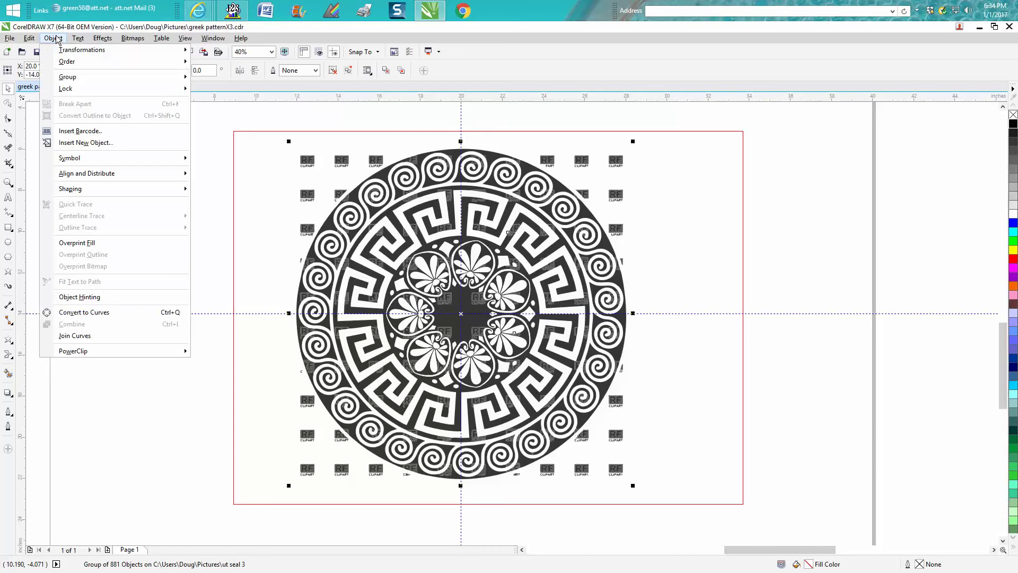
{"action": "mouse_move", "coordinate": [67, 77]}
{"action": "left_click", "coordinate": [229, 90]}
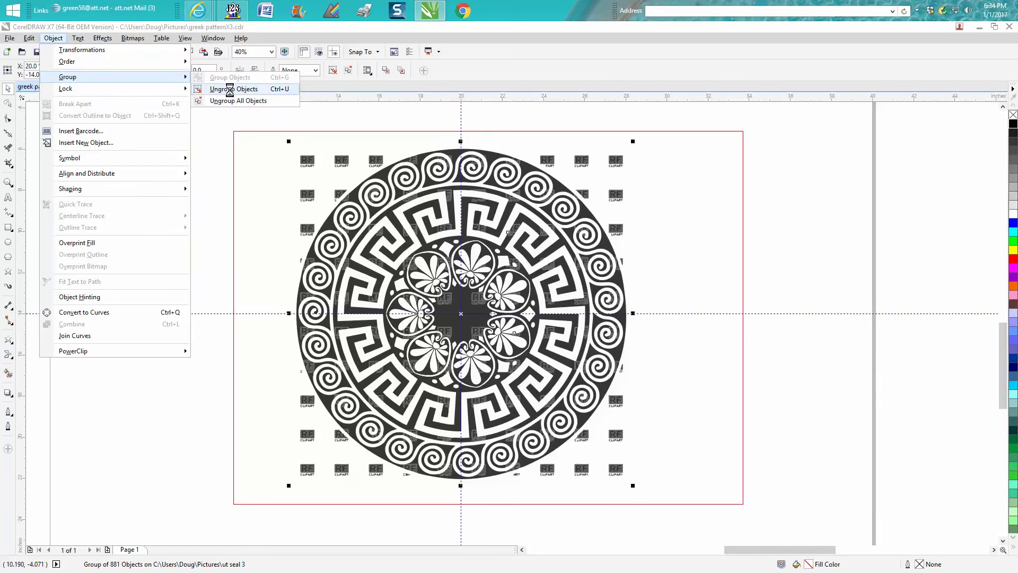
{"action": "left_click", "coordinate": [7, 374]}
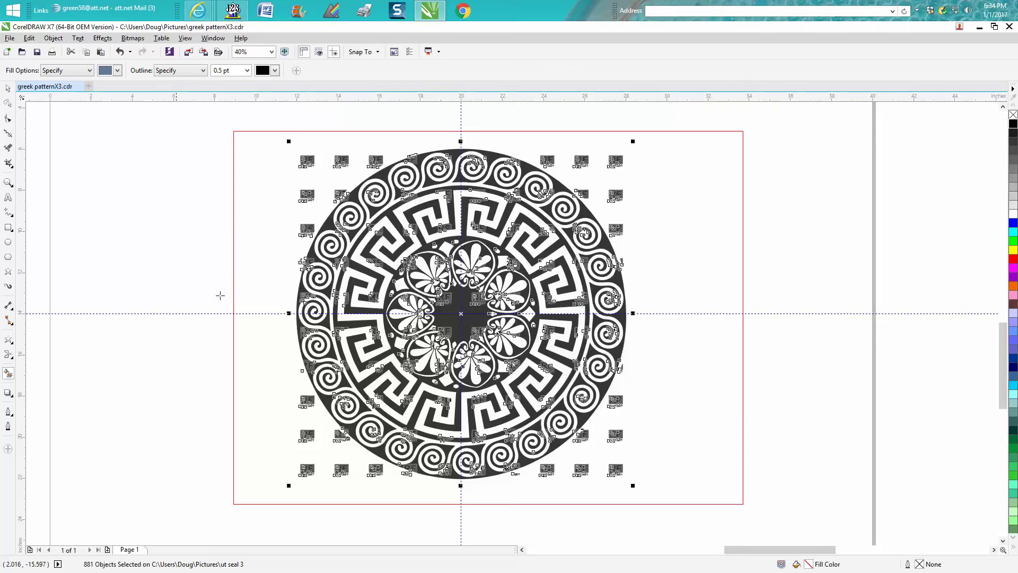
- Smart-fill the spiral ring, move the new shape right, fill it black, and select the medallion
{"action": "left_click", "coordinate": [372, 181]}
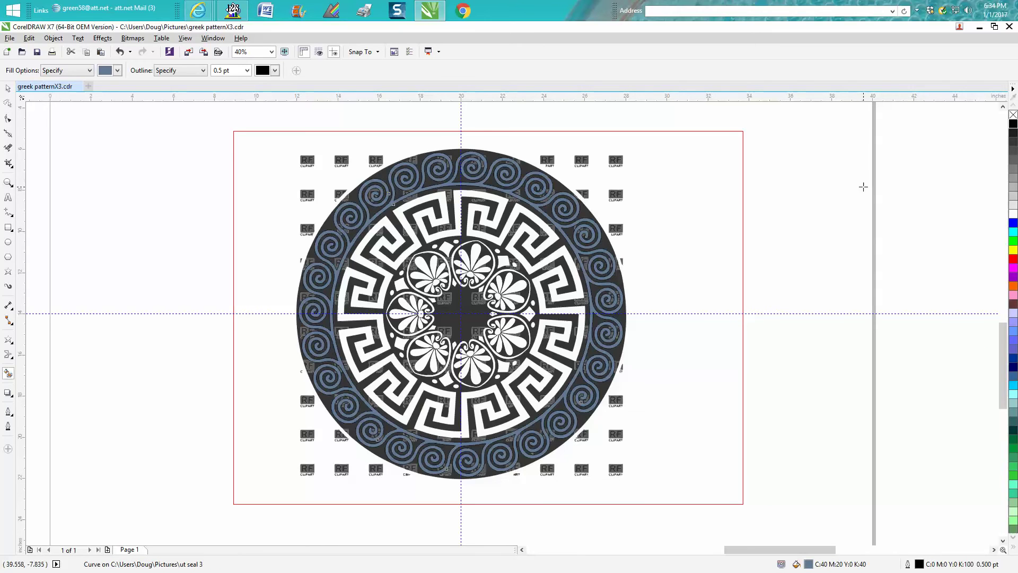
{"action": "left_click_drag", "start_coordinate": [863, 186], "coordinate": [864, 187]}
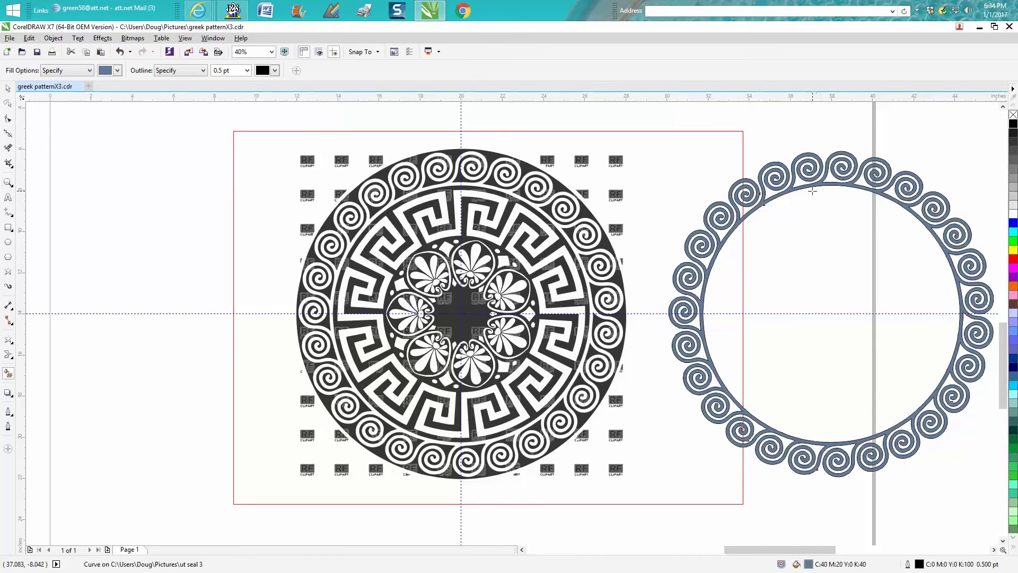
{"action": "left_click", "coordinate": [1012, 124]}
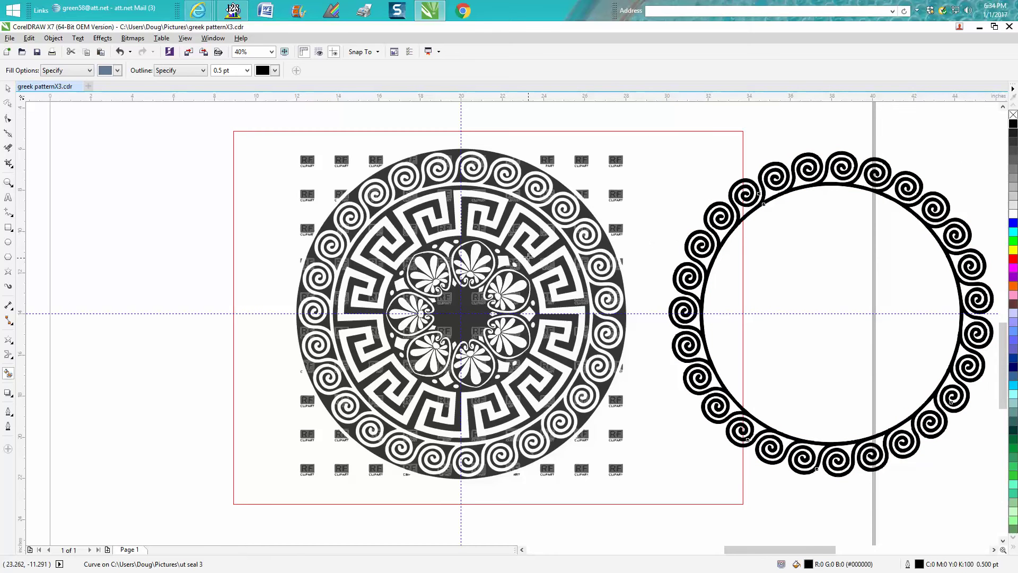
{"action": "left_click", "coordinate": [8, 90]}
{"action": "left_click_drag", "start_coordinate": [279, 130], "coordinate": [646, 492]}
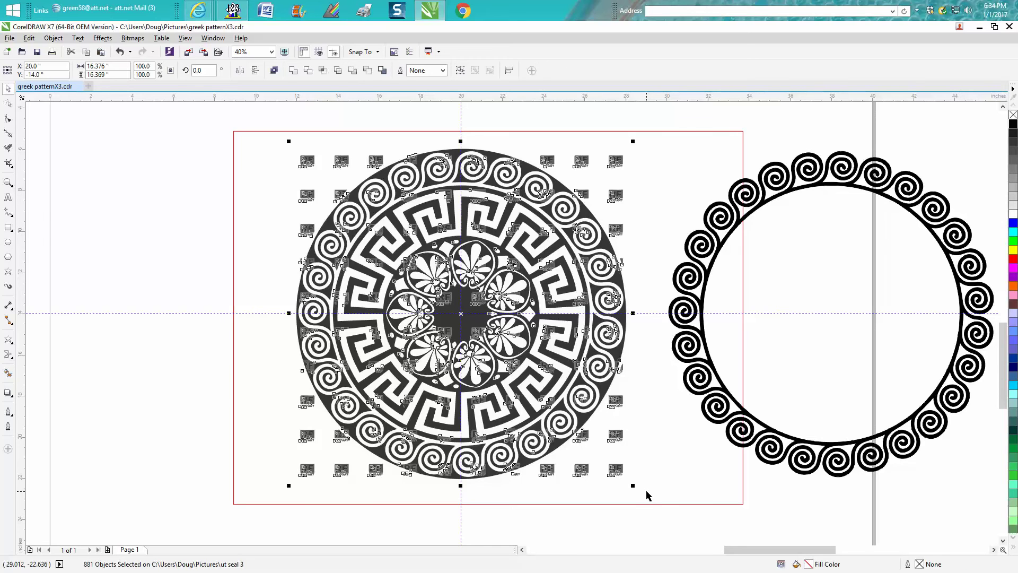
- Group the medallion and shift it left, then centre the black spiral ring on the page
{"action": "key", "text": "ctrl+g"}
{"action": "key", "text": "Left"}
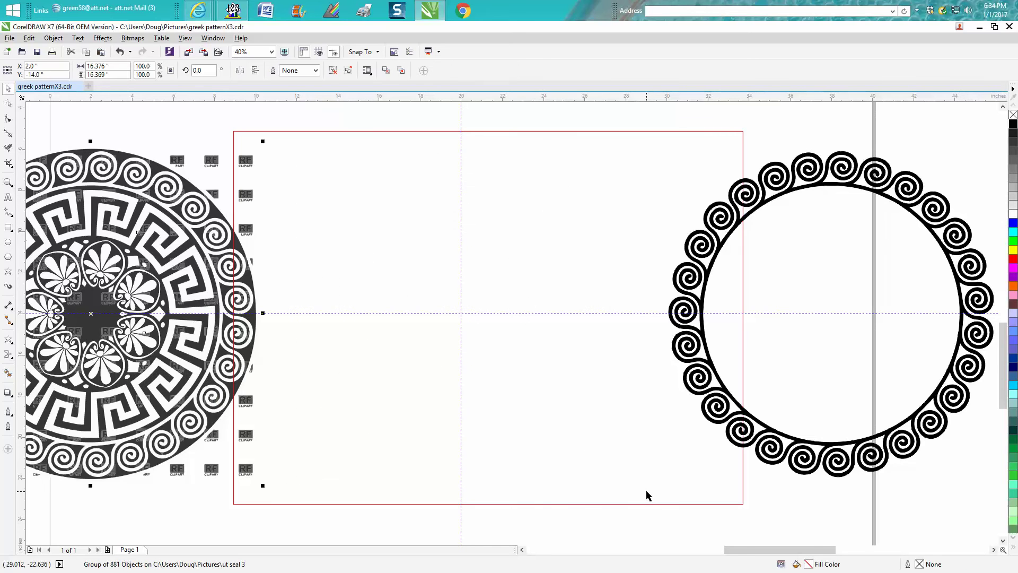
{"action": "left_click", "coordinate": [839, 184]}
{"action": "key", "text": "p"}
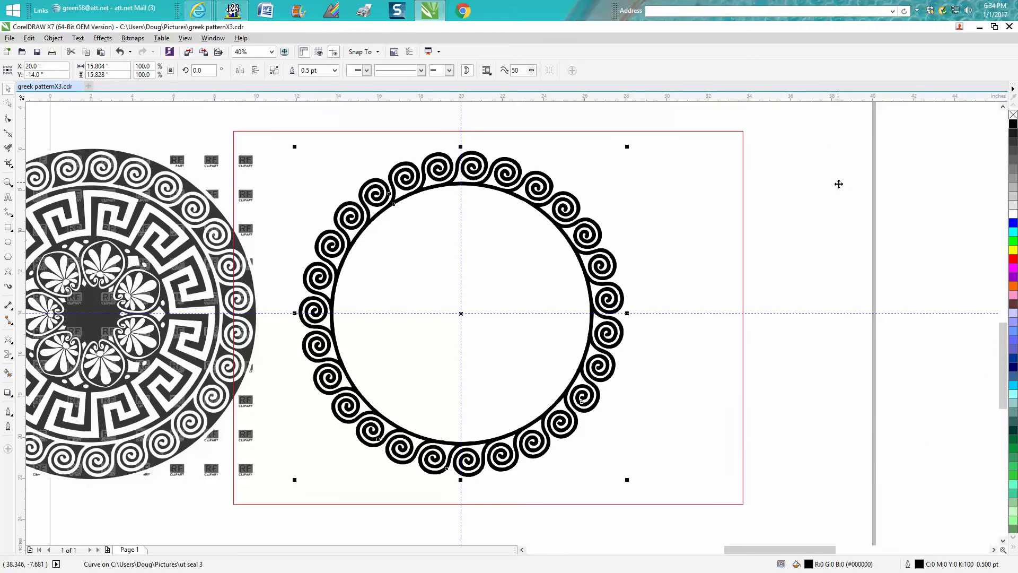
- Zoom in on the top-right arc of the spiral ring
{"action": "key", "text": "Tab"}
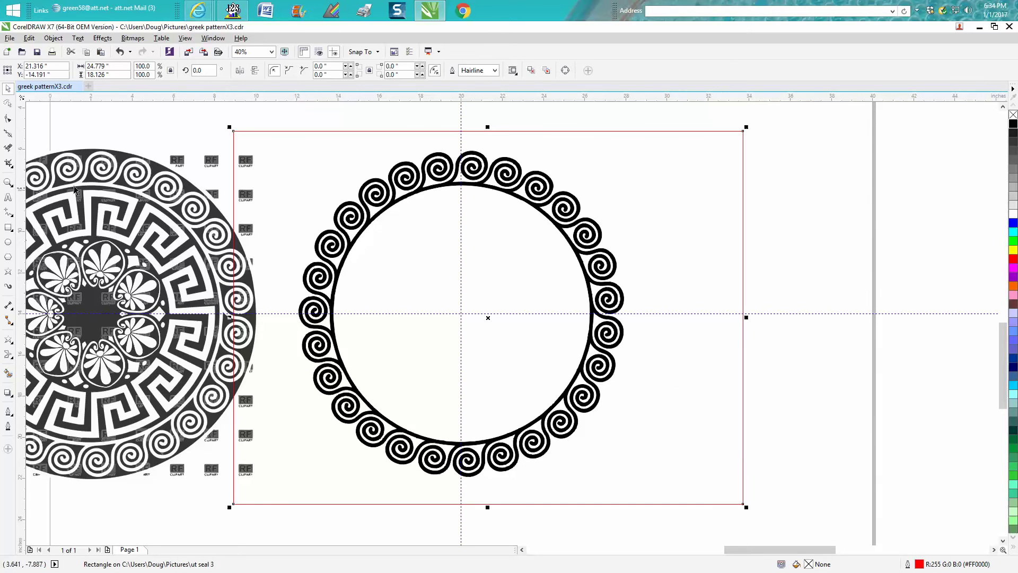
{"action": "left_click", "coordinate": [8, 182]}
{"action": "left_click_drag", "start_coordinate": [451, 153], "coordinate": [524, 207]}
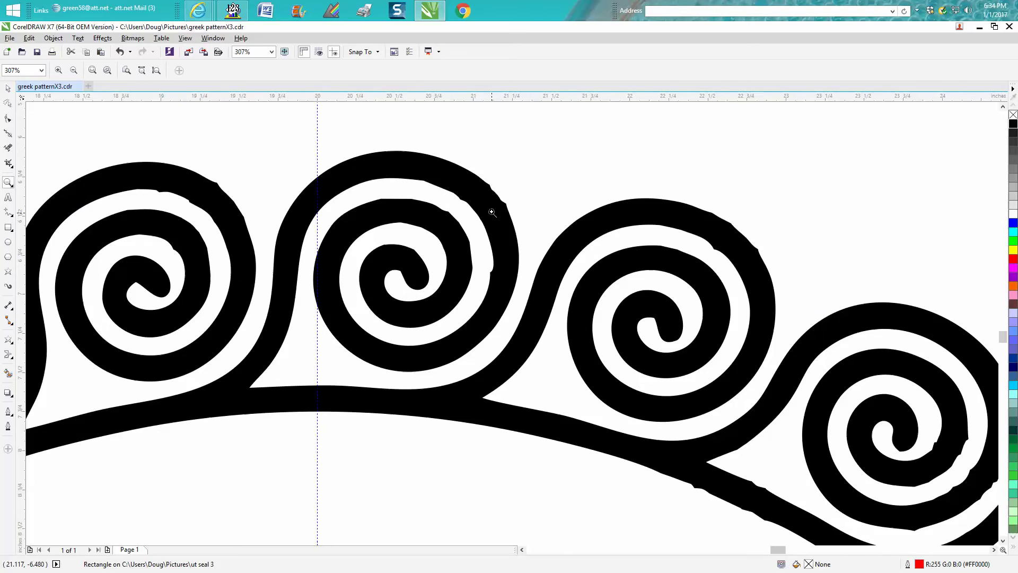
{"action": "scroll", "coordinate": [493, 208], "scroll_direction": "down", "scroll_amount": 3}
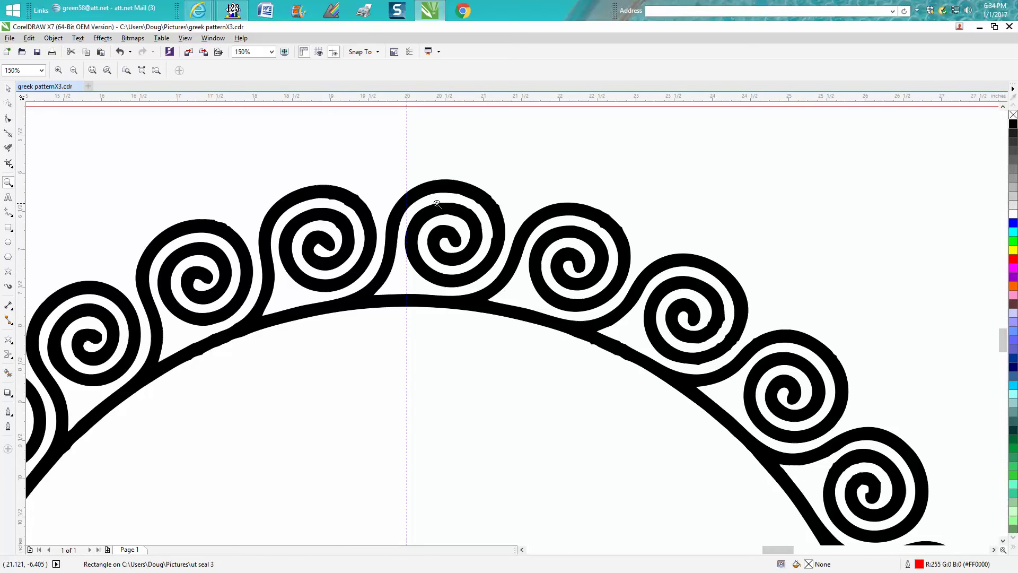
{"action": "left_click", "coordinate": [8, 88]}
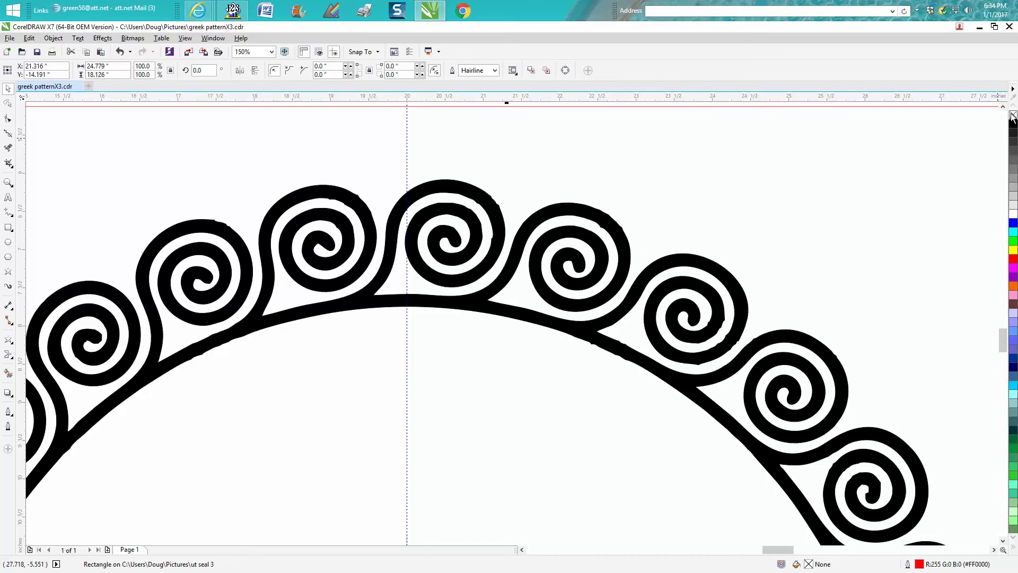
- Remove the spiral ring's fill, give it a red outline, and zoom into the central spiral
{"action": "left_click", "coordinate": [588, 261]}
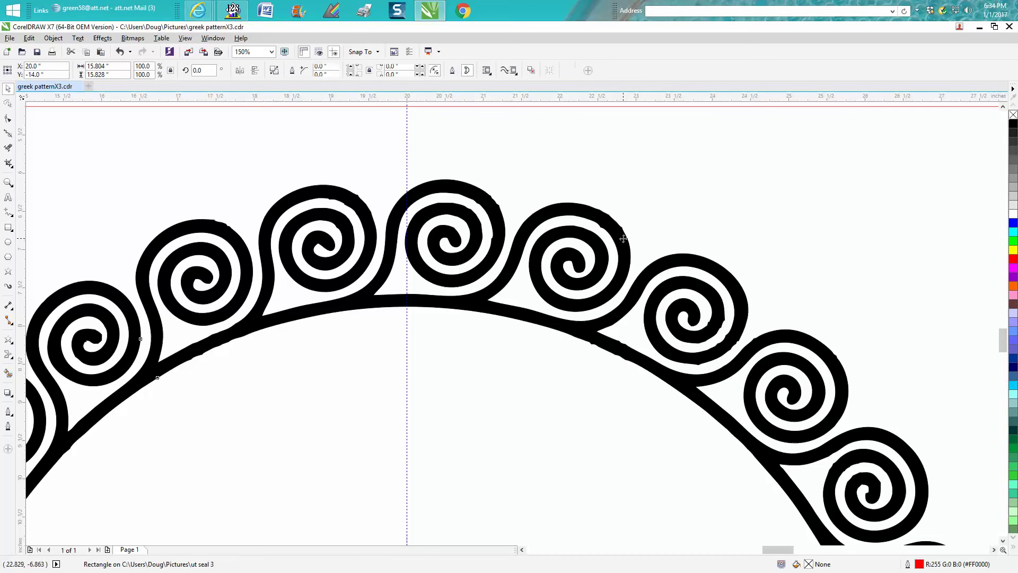
{"action": "left_click", "coordinate": [1013, 116]}
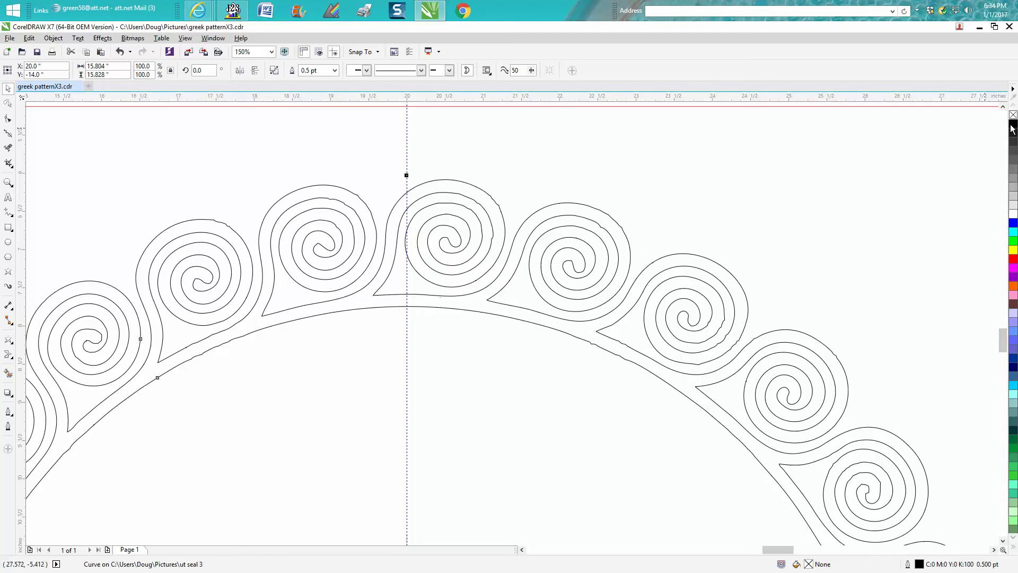
{"action": "right_click", "coordinate": [1014, 258]}
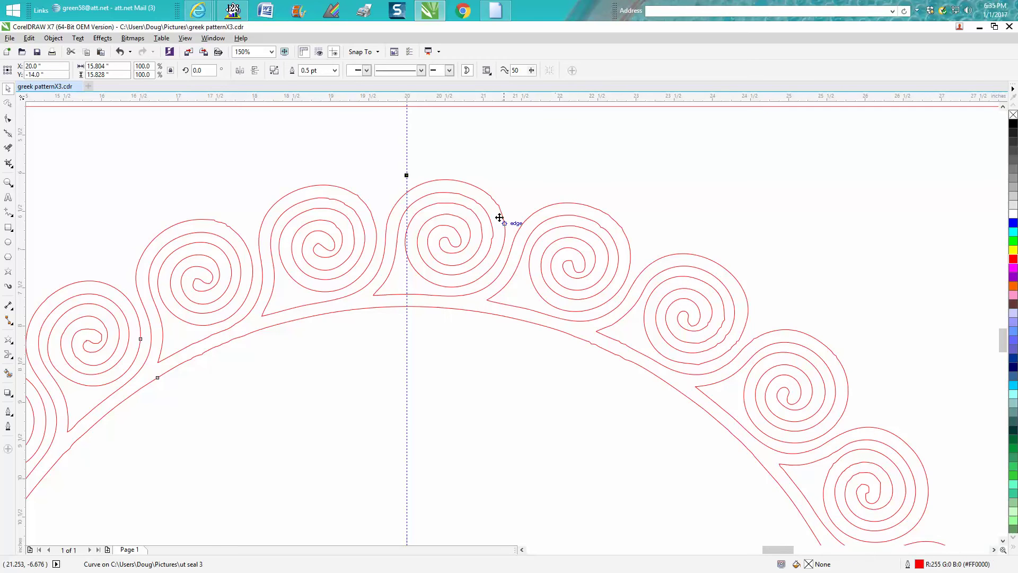
{"action": "left_click", "coordinate": [8, 182]}
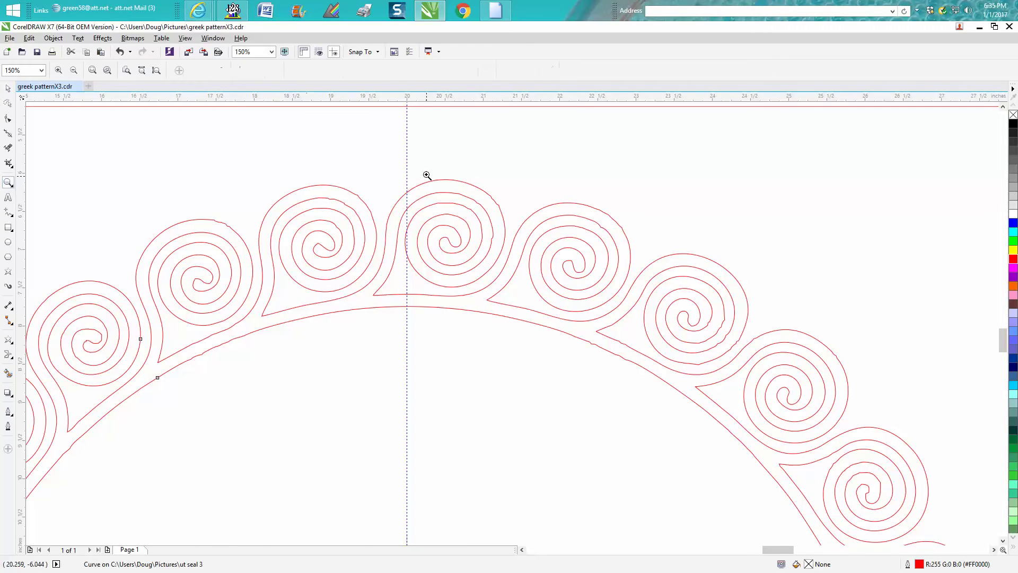
{"action": "left_click_drag", "start_coordinate": [427, 178], "coordinate": [565, 279]}
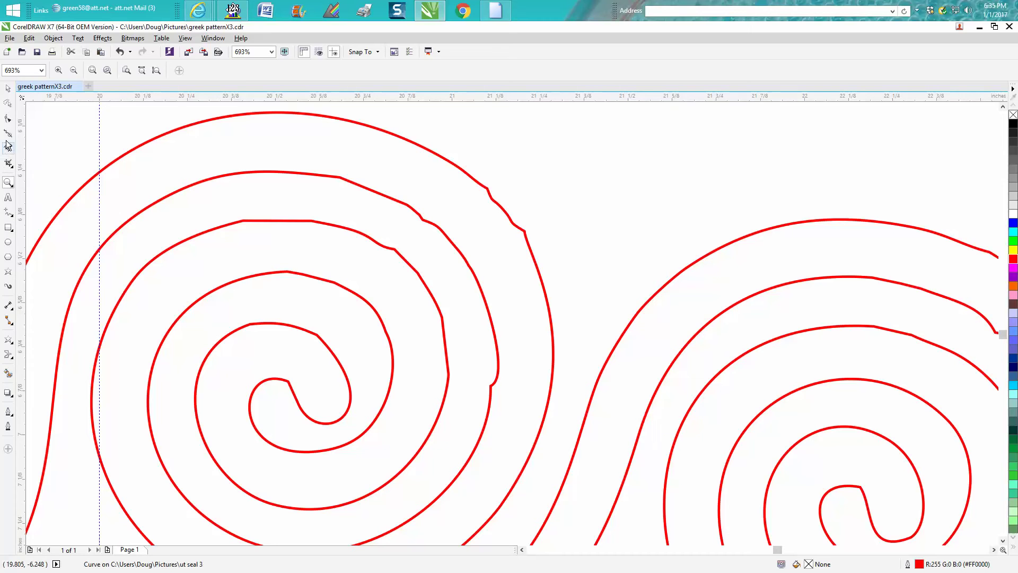
- Delete the wobbly, kinked and bumpy nodes along the outer spiral sections of the outline
{"action": "left_click", "coordinate": [8, 118]}
{"action": "left_click_drag", "start_coordinate": [475, 175], "coordinate": [559, 245]}
{"action": "key", "text": "Delete"}
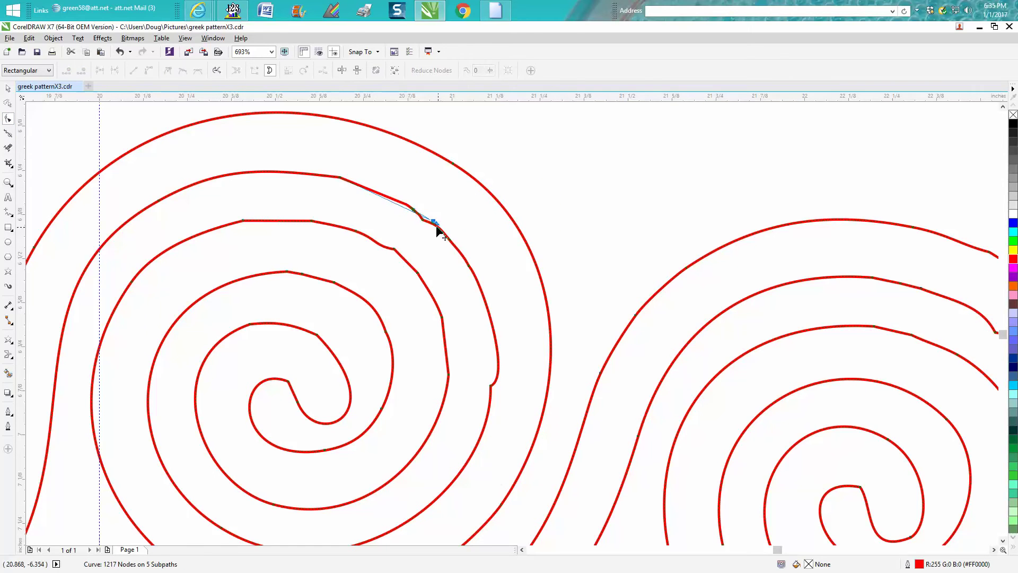
{"action": "left_click_drag", "start_coordinate": [437, 231], "coordinate": [439, 229]}
{"action": "key", "text": "Delete"}
{"action": "left_click_drag", "start_coordinate": [402, 198], "coordinate": [435, 231]}
{"action": "key", "text": "Delete"}
{"action": "left_click_drag", "start_coordinate": [485, 396], "coordinate": [486, 397]}
{"action": "key", "text": "Delete"}
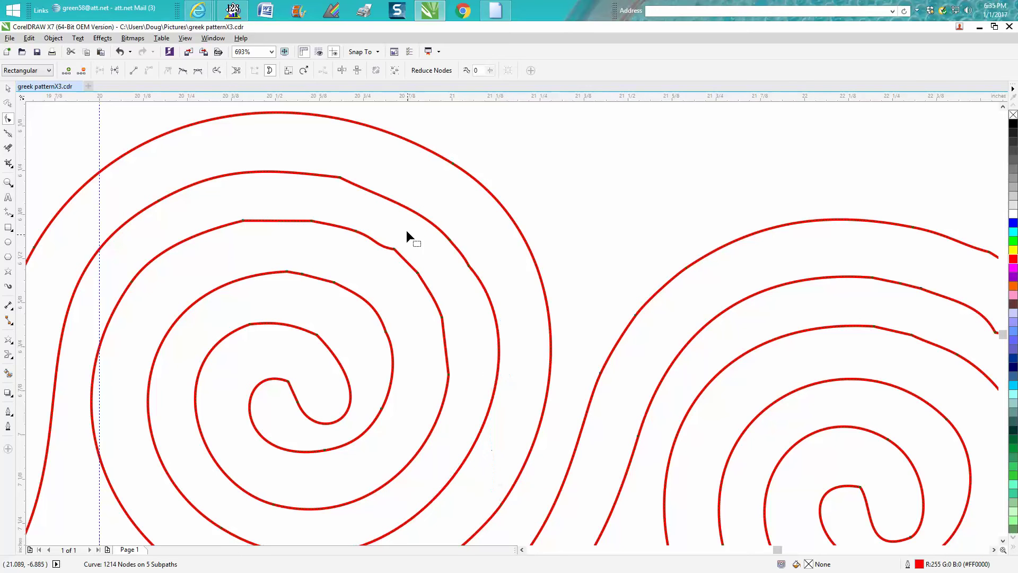
{"action": "left_click_drag", "start_coordinate": [406, 230], "coordinate": [390, 262]}
{"action": "key", "text": "Delete"}
{"action": "left_click_drag", "start_coordinate": [304, 226], "coordinate": [238, 231]}
{"action": "key", "text": "Delete"}
- Delete stray nodes on the second line and rough sections, undoing the last deletion
{"action": "left_click", "coordinate": [341, 179]}
{"action": "key", "text": "Delete"}
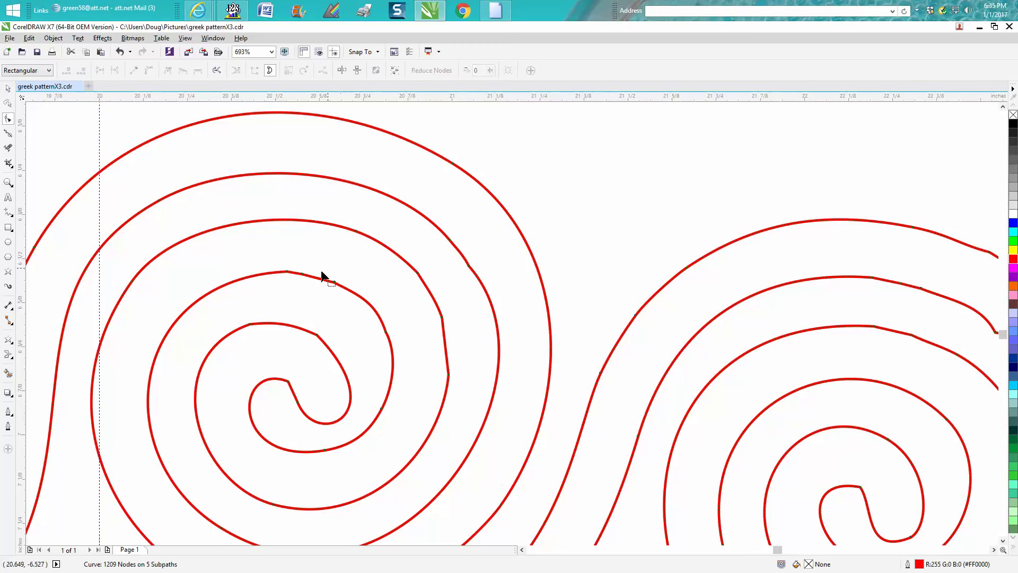
{"action": "left_click_drag", "start_coordinate": [271, 278], "coordinate": [272, 278]}
{"action": "key", "text": "Delete"}
{"action": "left_click", "coordinate": [340, 285]}
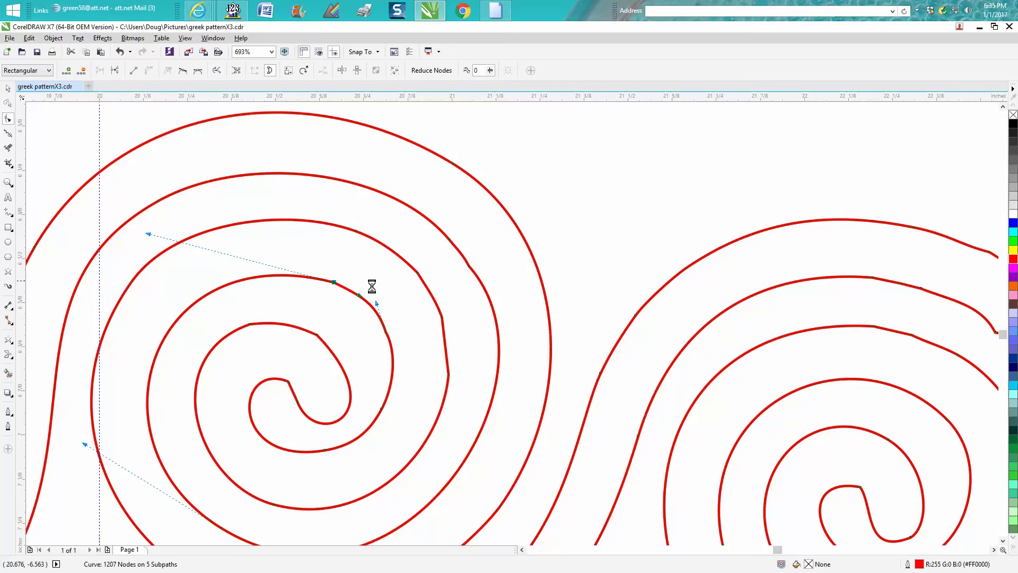
{"action": "key", "text": "Delete"}
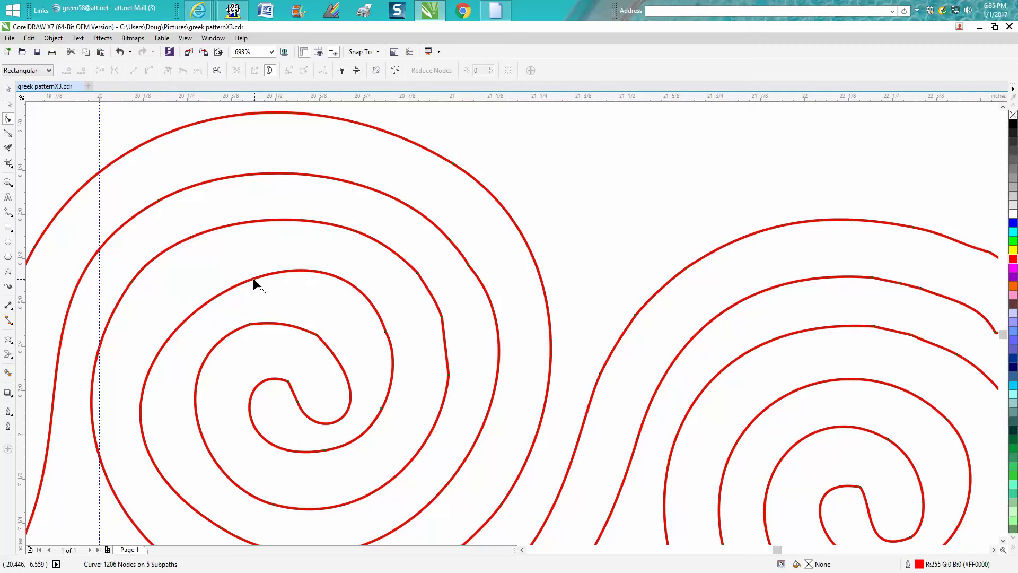
{"action": "left_click", "coordinate": [121, 53]}
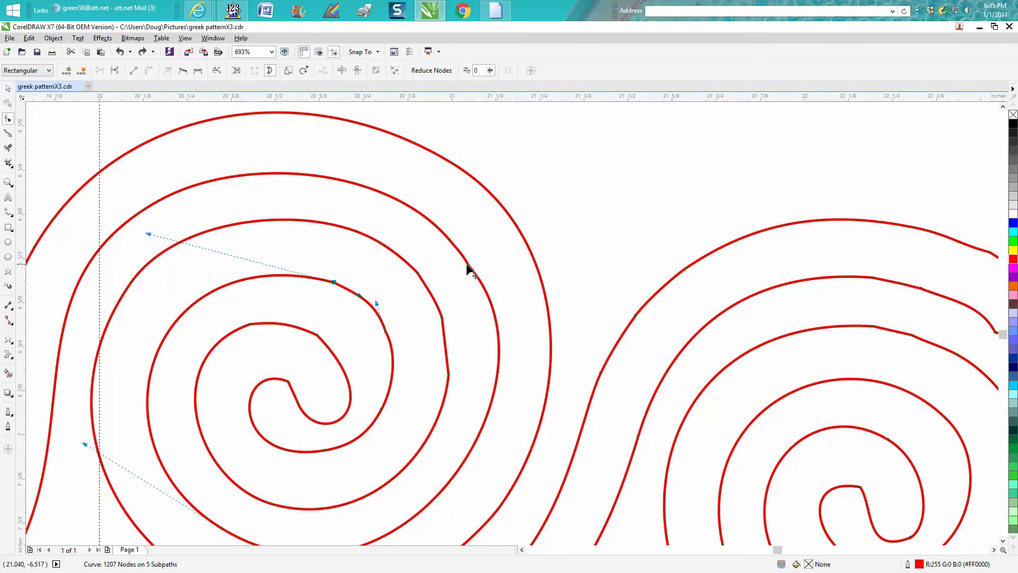
- Delete further nodes on the spiral and inner spiral, undoing the final deletion
{"action": "left_click", "coordinate": [443, 317]}
{"action": "key", "text": "Delete"}
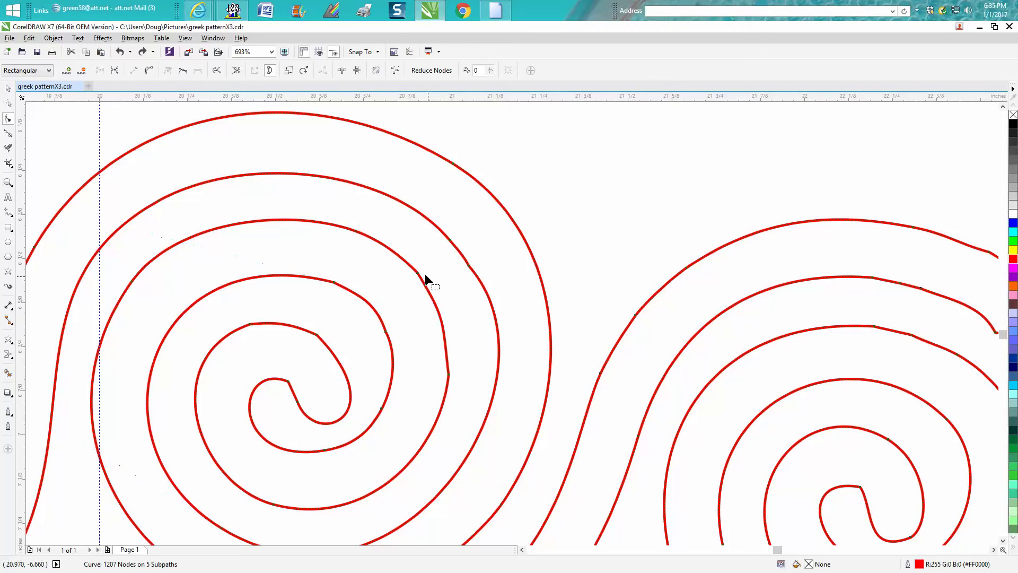
{"action": "left_click", "coordinate": [469, 265]}
{"action": "key", "text": "Delete"}
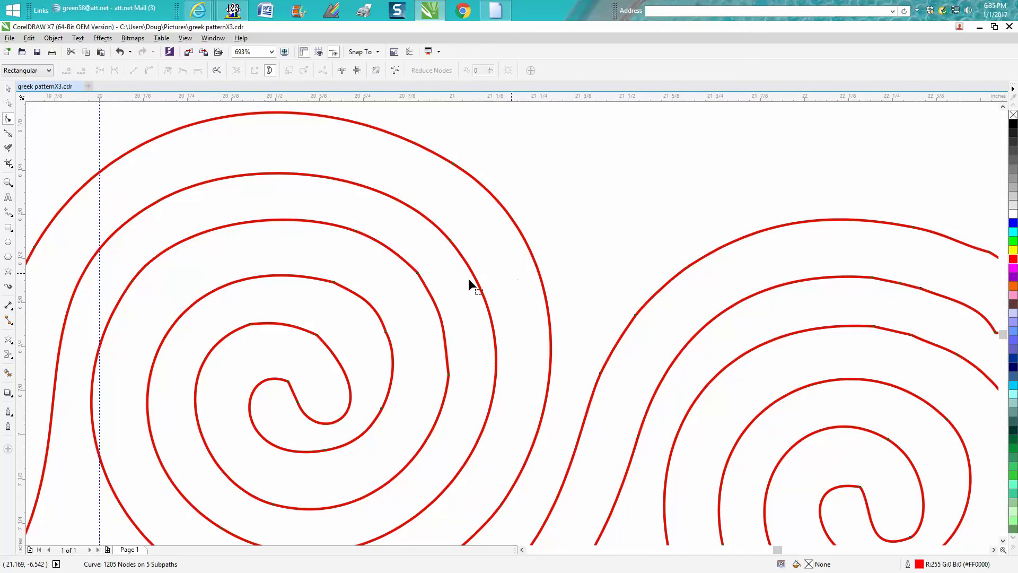
{"action": "left_click", "coordinate": [319, 335]}
{"action": "key", "text": "Delete"}
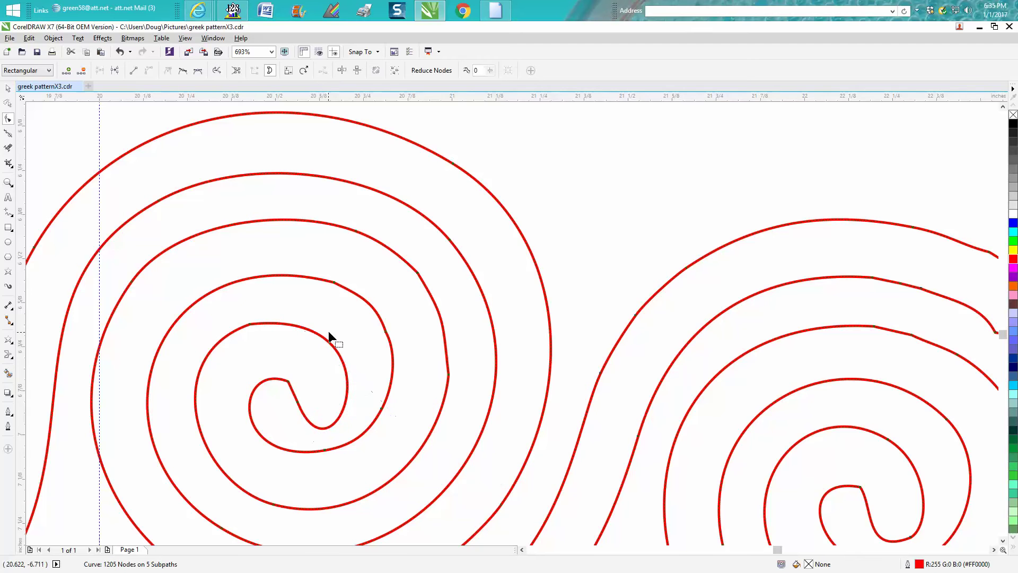
{"action": "left_click", "coordinate": [251, 324]}
{"action": "key", "text": "Delete"}
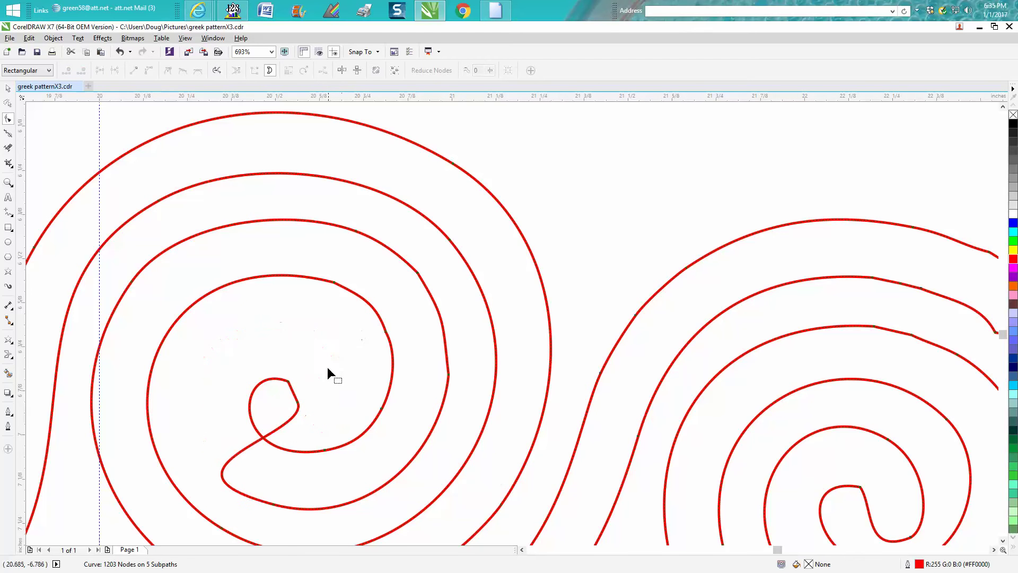
{"action": "left_click", "coordinate": [119, 51]}
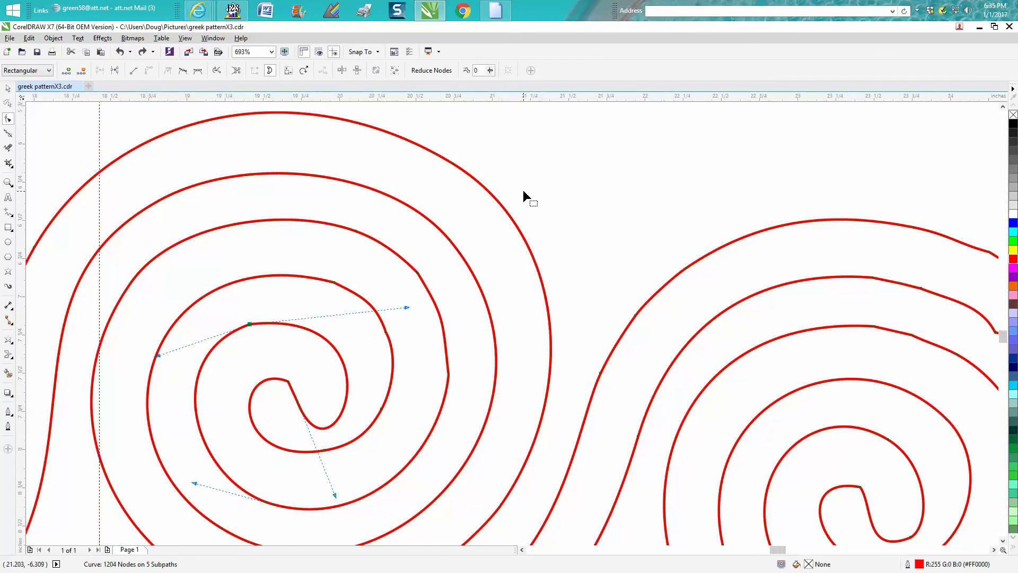
{"action": "scroll", "coordinate": [523, 190], "scroll_direction": "down", "scroll_amount": 3}
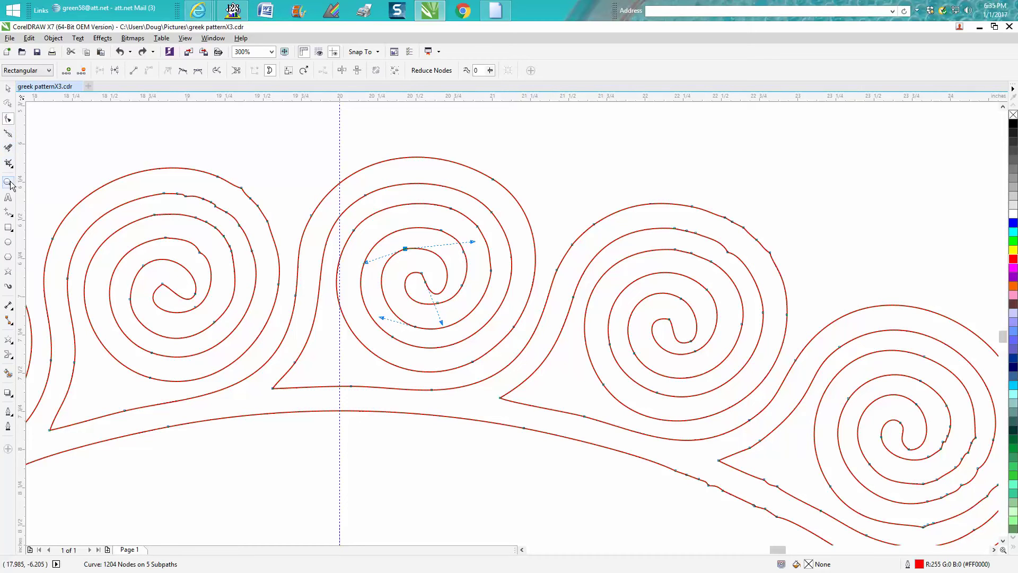
{"action": "left_click", "coordinate": [13, 217]}
- Draw short vertical lines bridging the gaps between the spirals and the lower border
{"action": "left_click", "coordinate": [37, 210]}
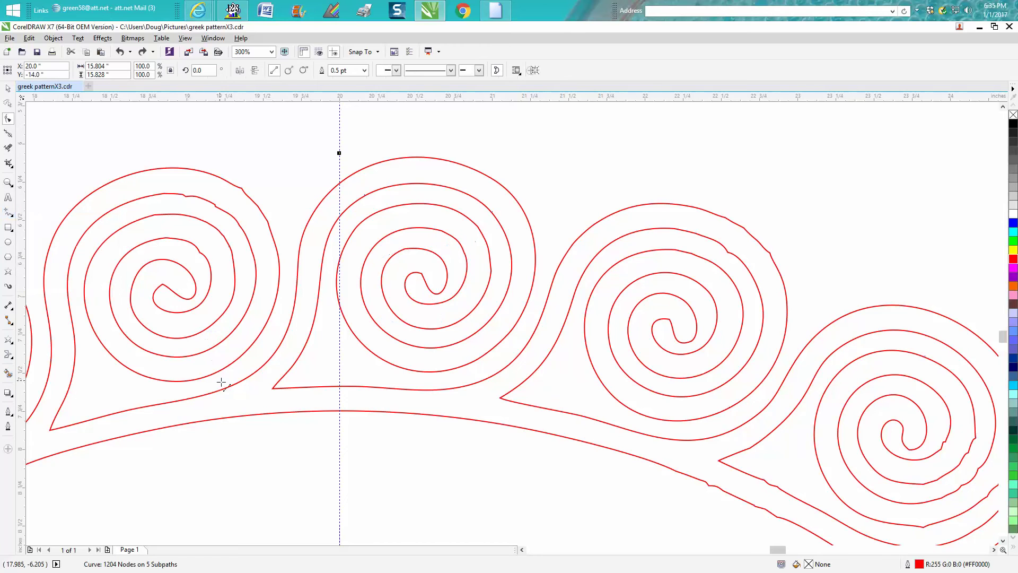
{"action": "left_click", "coordinate": [186, 436]}
{"action": "left_click", "coordinate": [416, 379]}
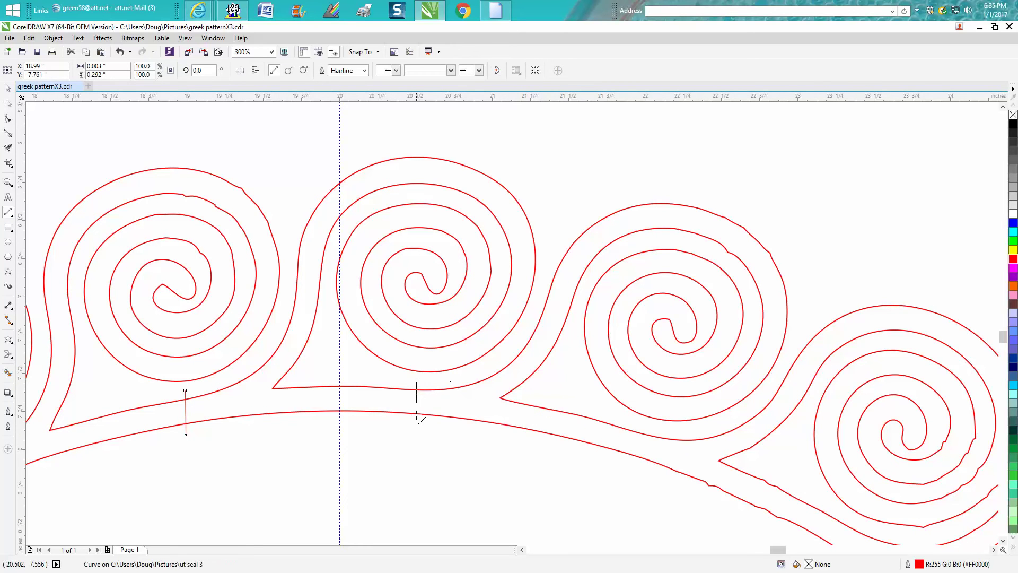
{"action": "left_click", "coordinate": [415, 434]}
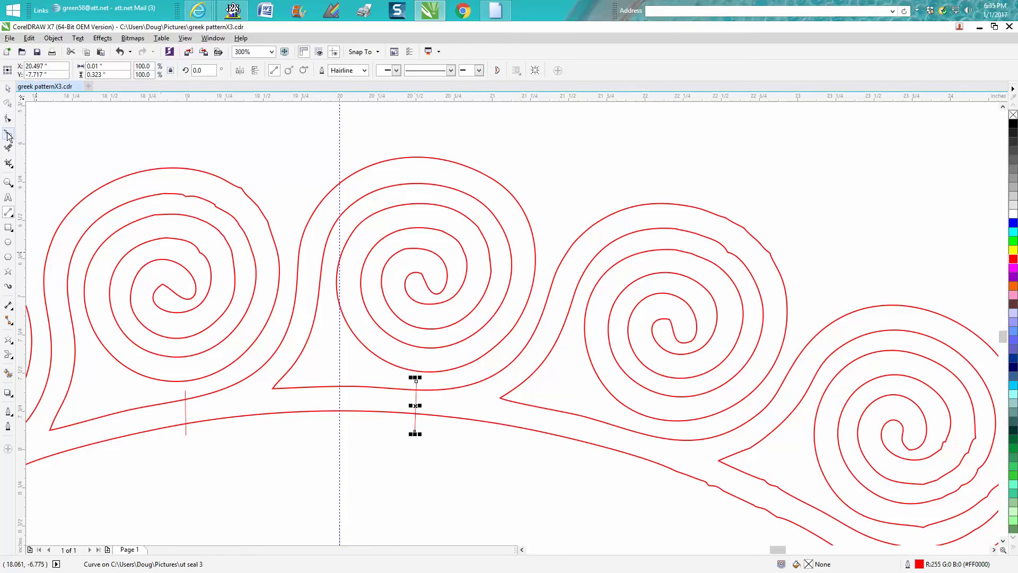
- With Virtual Segment Delete, erase the left spiral, right-hand spirals and arc pieces beyond the cut lines
{"action": "left_click", "coordinate": [8, 148]}
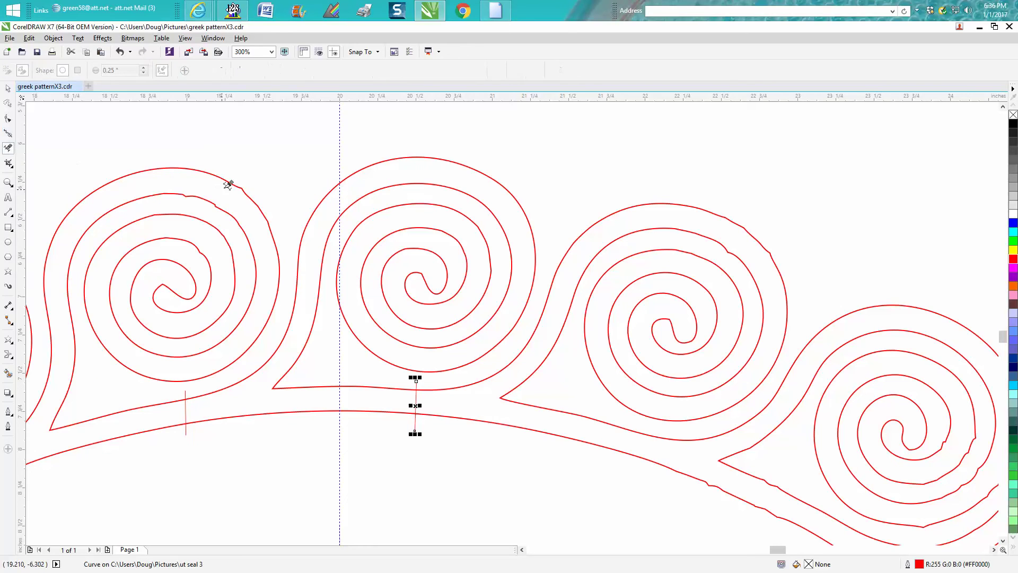
{"action": "left_click", "coordinate": [267, 211]}
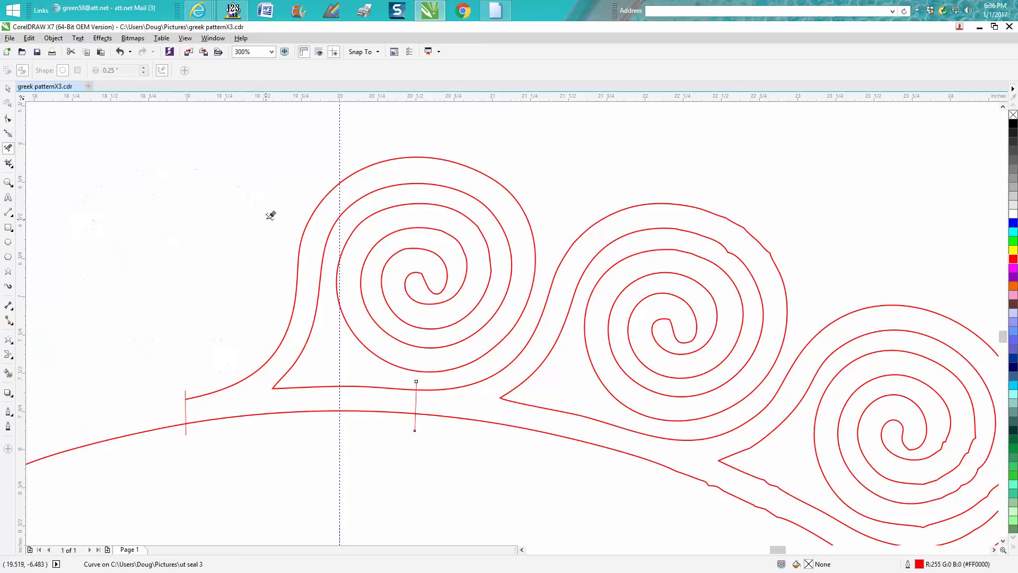
{"action": "left_click", "coordinate": [499, 384]}
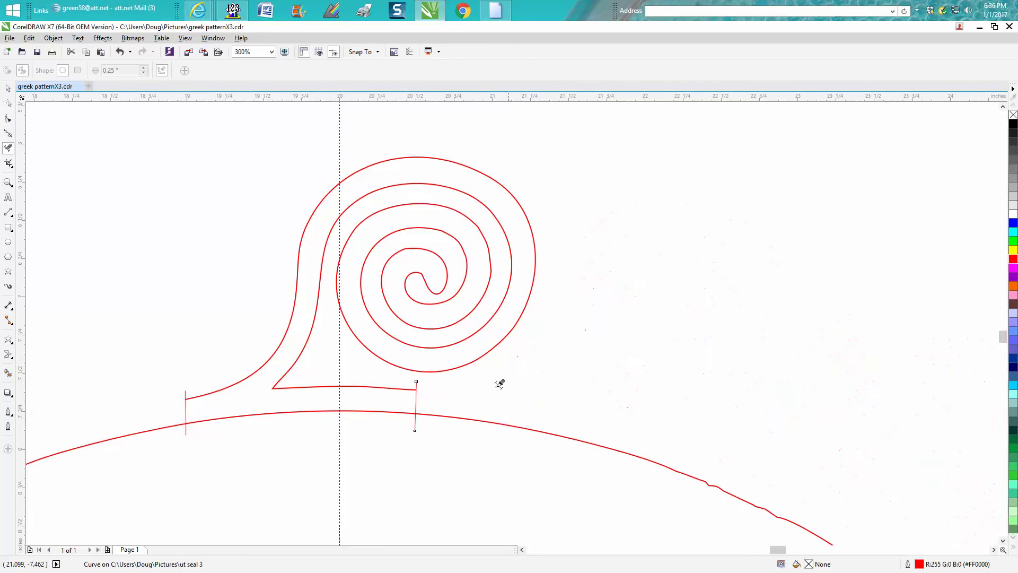
{"action": "left_click", "coordinate": [433, 409]}
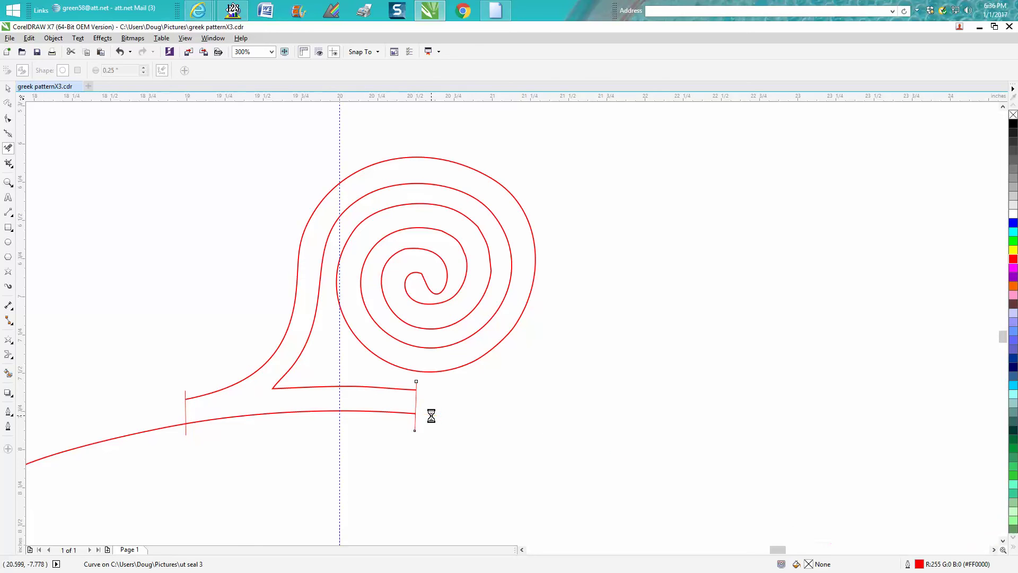
{"action": "left_click", "coordinate": [393, 404]}
{"action": "left_click", "coordinate": [274, 415]}
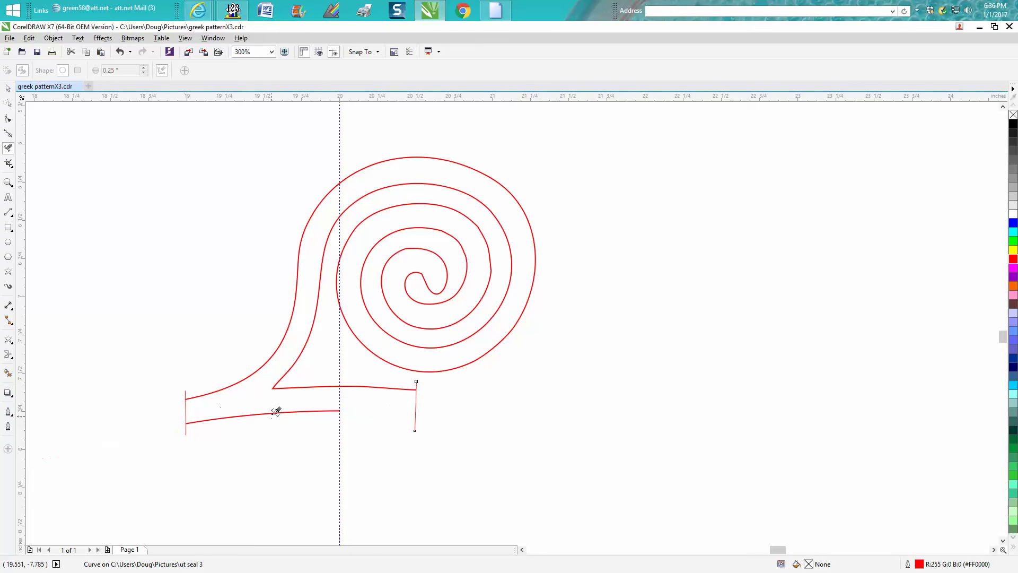
{"action": "left_click", "coordinate": [314, 409]}
{"action": "scroll", "coordinate": [473, 389], "scroll_direction": "down", "scroll_amount": 4}
- Erase the remaining arc sections, spiral chain and small curls, leaving just the single trimmed spiral
{"action": "scroll", "coordinate": [500, 388], "scroll_direction": "down", "scroll_amount": 4}
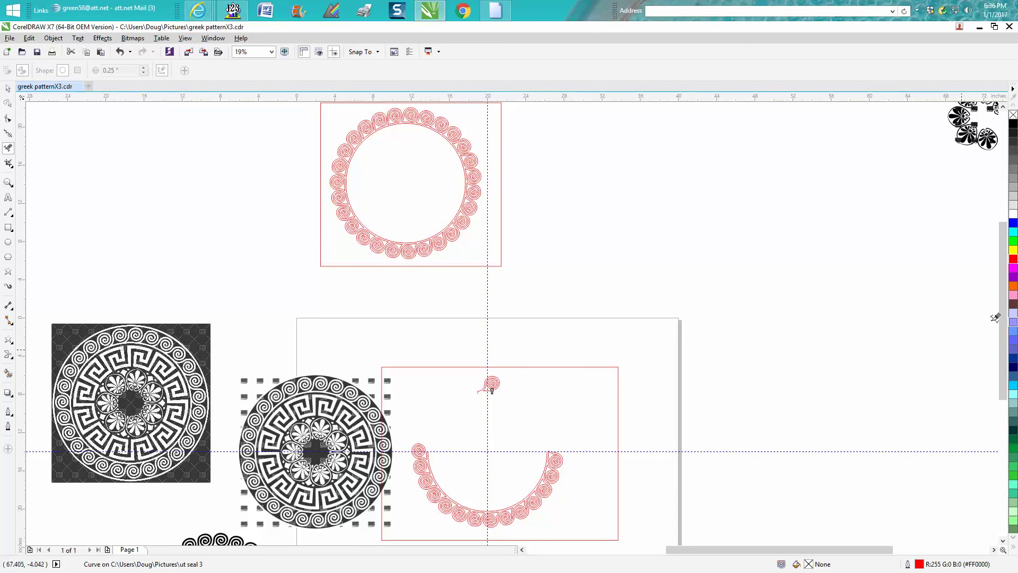
{"action": "left_click", "coordinate": [442, 484]}
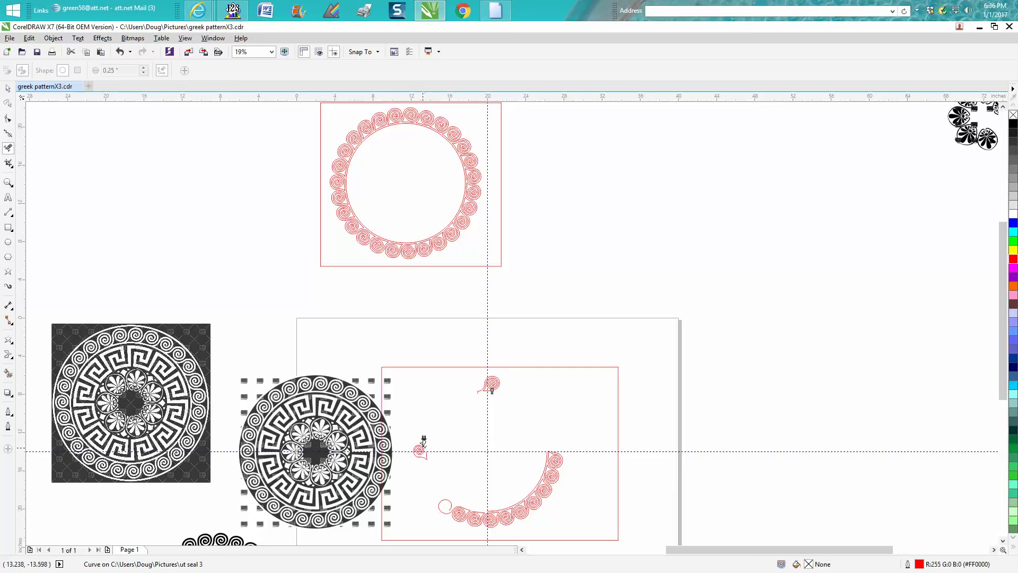
{"action": "left_click", "coordinate": [420, 449]}
{"action": "left_click", "coordinate": [420, 450]}
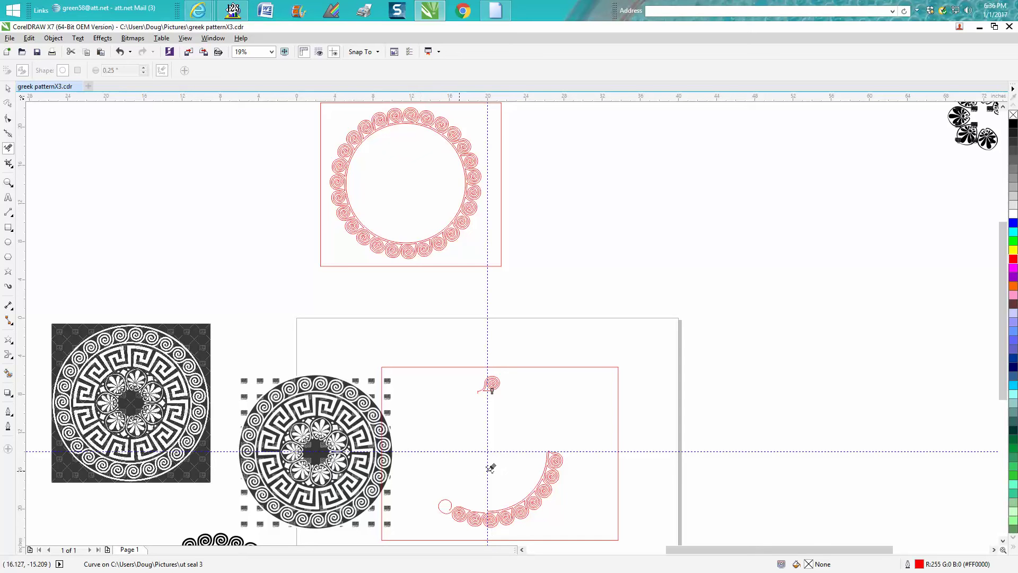
{"action": "left_click", "coordinate": [553, 455]}
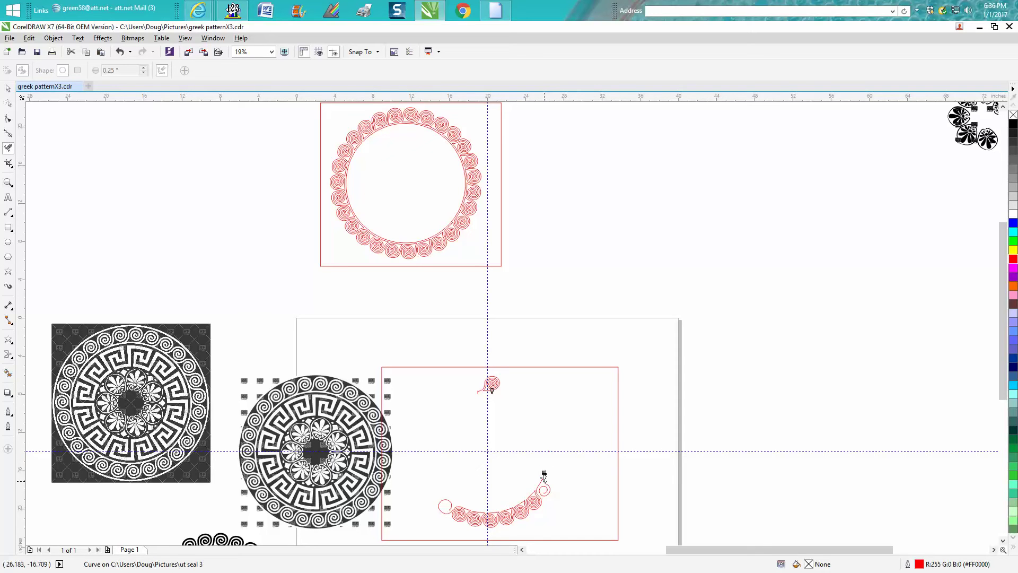
{"action": "left_click", "coordinate": [544, 494]}
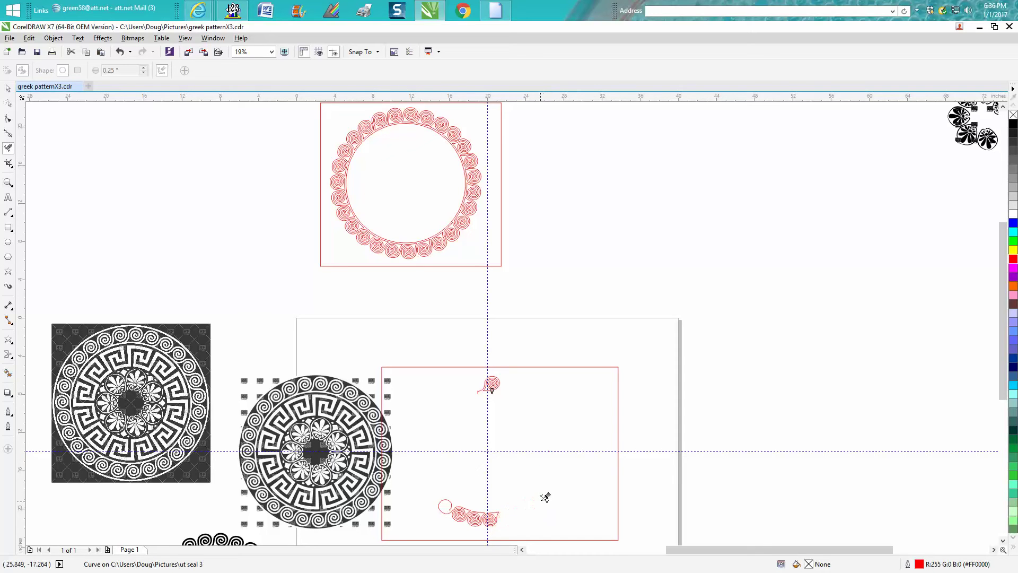
{"action": "left_click", "coordinate": [479, 514]}
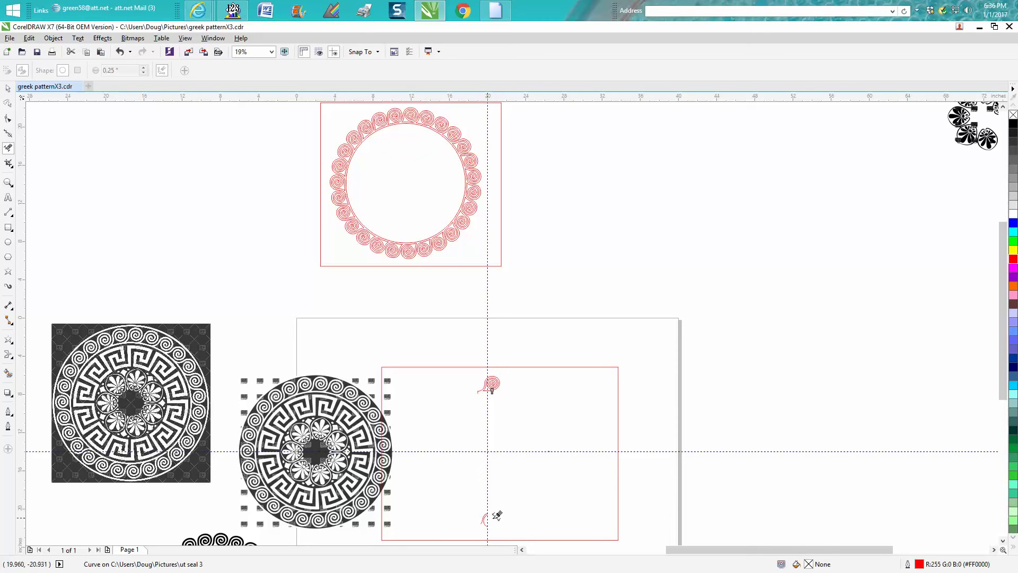
{"action": "left_click", "coordinate": [483, 516]}
{"action": "left_click", "coordinate": [7, 181]}
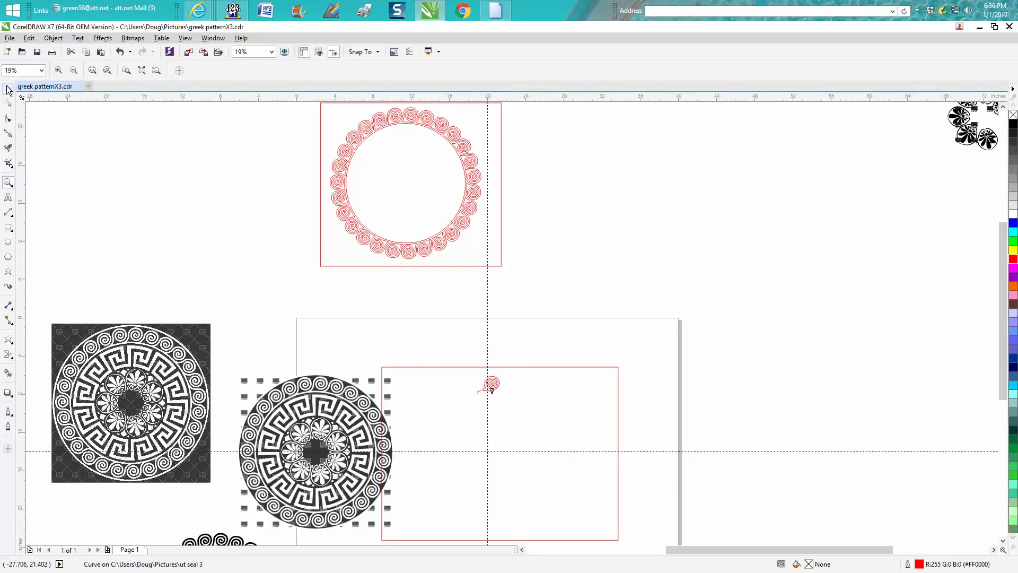
{"action": "left_click", "coordinate": [8, 88]}
- Drag the black mandala group to the upper left and zoom in on the small spiral
{"action": "left_click", "coordinate": [326, 443]}
{"action": "left_click_drag", "start_coordinate": [325, 443], "coordinate": [211, 202]}
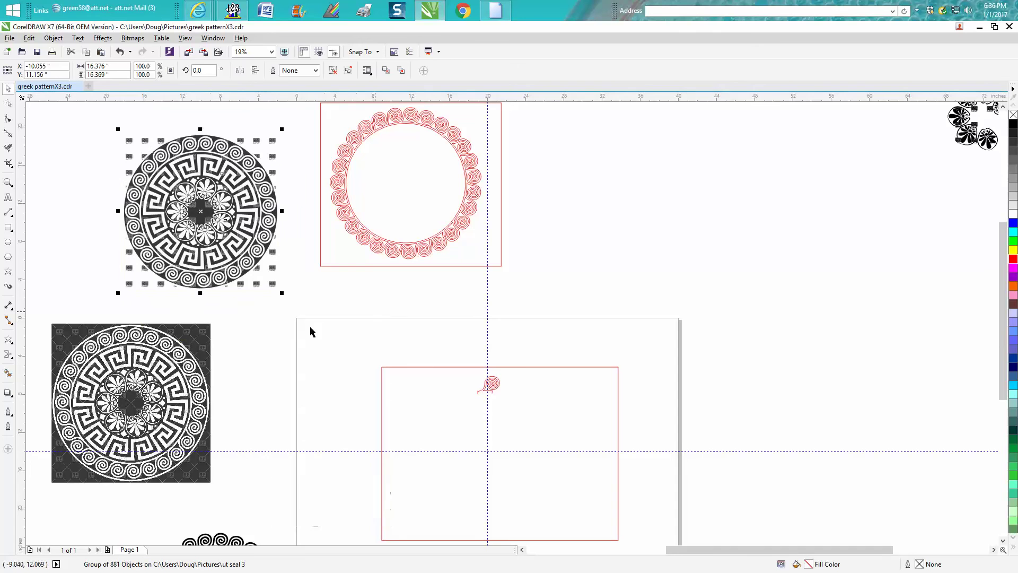
{"action": "left_click", "coordinate": [8, 182]}
{"action": "left_click_drag", "start_coordinate": [452, 359], "coordinate": [589, 496]}
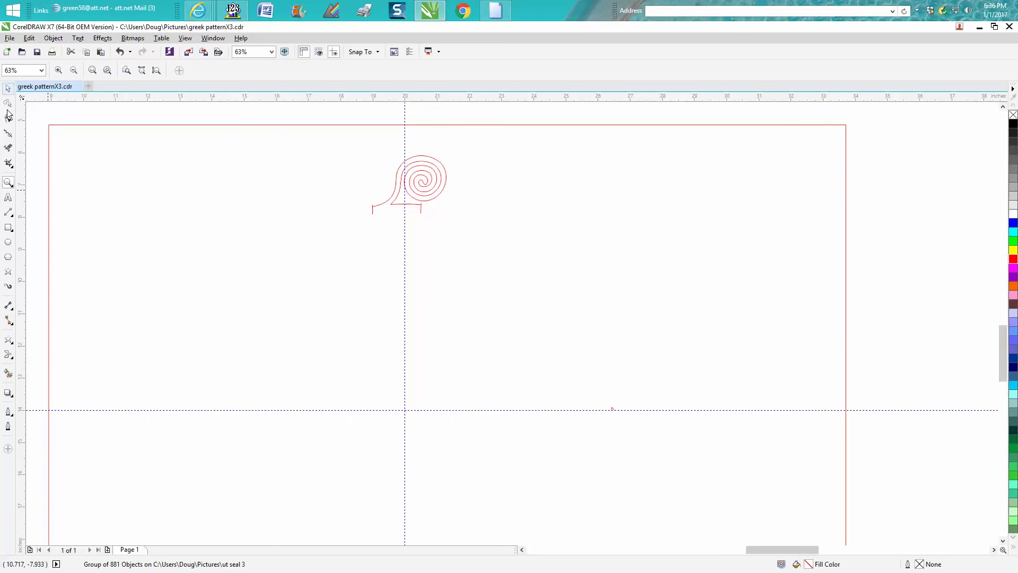
{"action": "left_click", "coordinate": [8, 88]}
- Check the page-border group, red rectangle and nearby curve, then select the spiral curve alone
{"action": "left_click", "coordinate": [372, 211]}
{"action": "left_click", "coordinate": [372, 212], "text": "ctrl"}
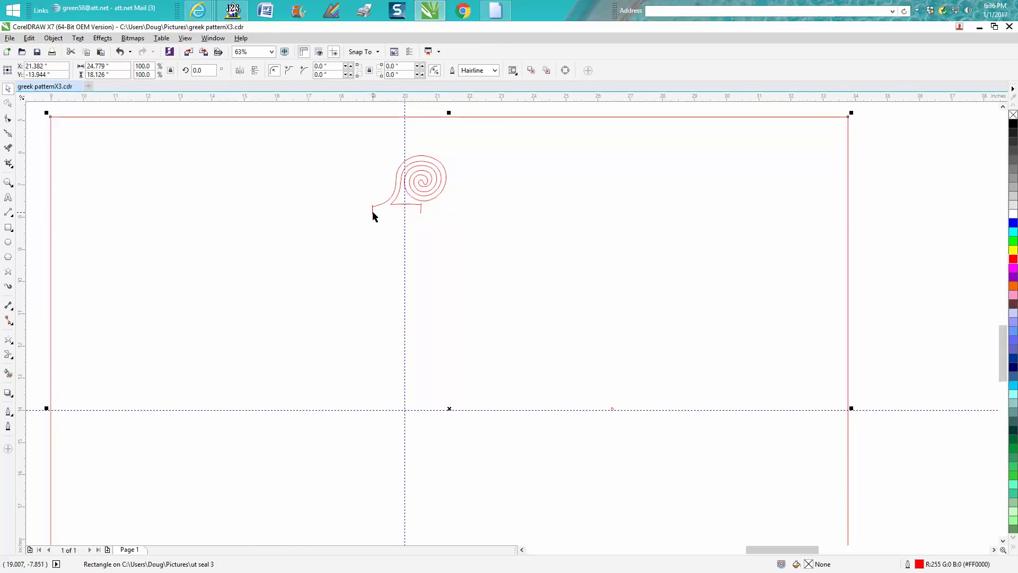
{"action": "left_click", "coordinate": [373, 211], "text": "ctrl"}
{"action": "left_click", "coordinate": [423, 212]}
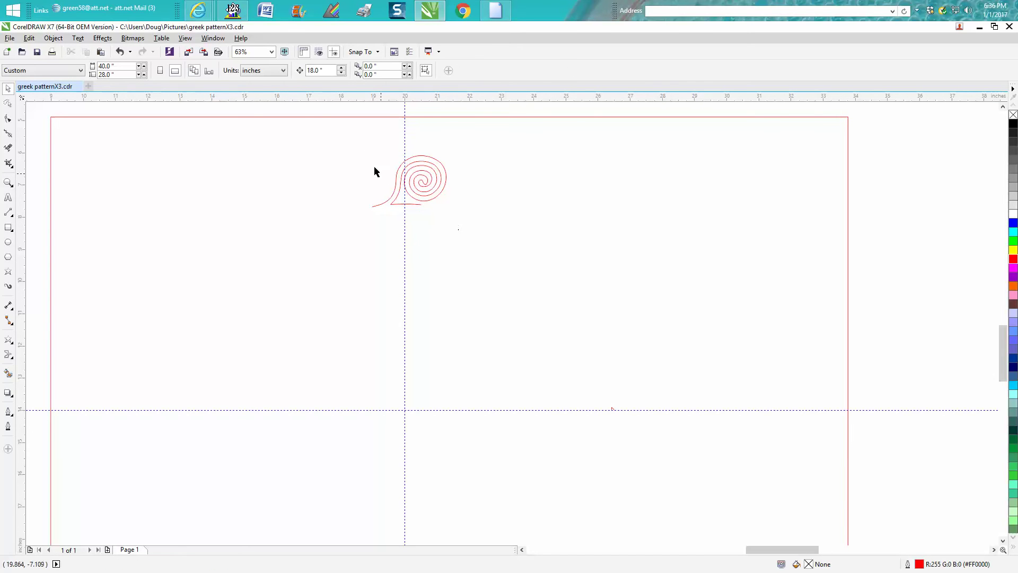
{"action": "left_click", "coordinate": [410, 170]}
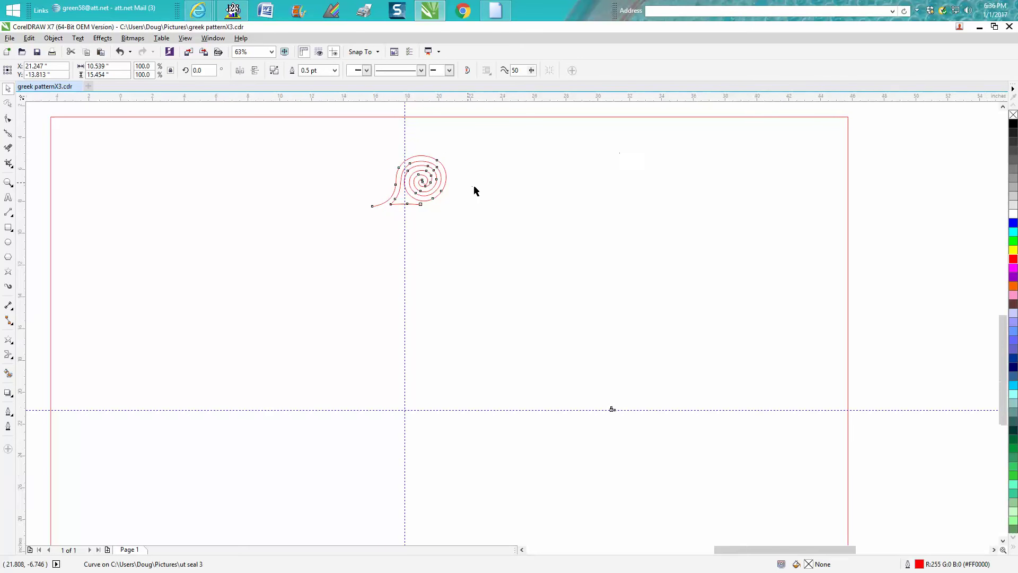
{"action": "scroll", "coordinate": [475, 189], "scroll_direction": "down", "scroll_amount": 4}
{"action": "left_click_drag", "start_coordinate": [360, 225], "coordinate": [556, 319]}
{"action": "left_click", "coordinate": [461, 191]}
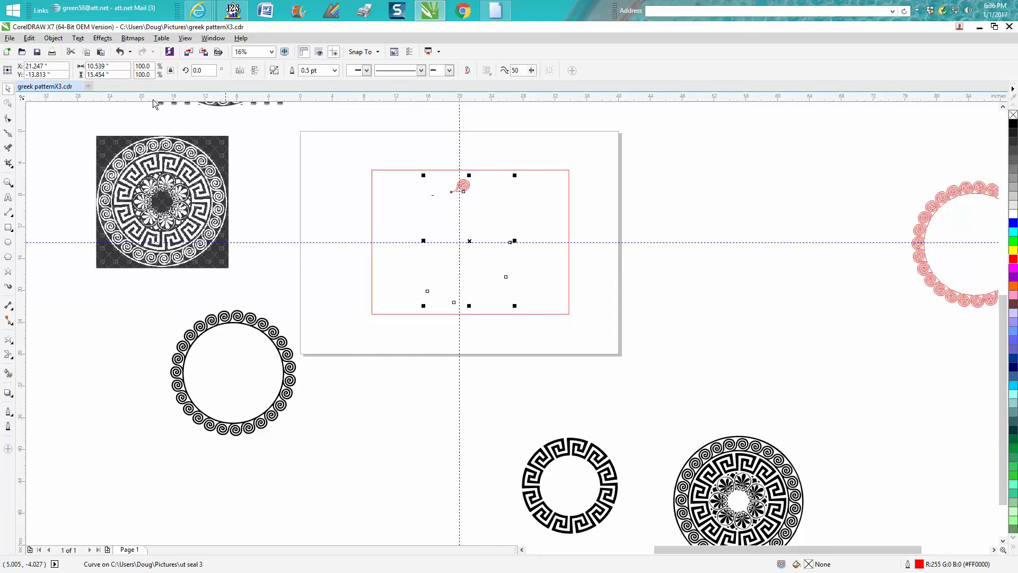
- Marquee-check the page objects, then select the small spiral and zoom closely onto it
{"action": "left_click", "coordinate": [52, 38]}
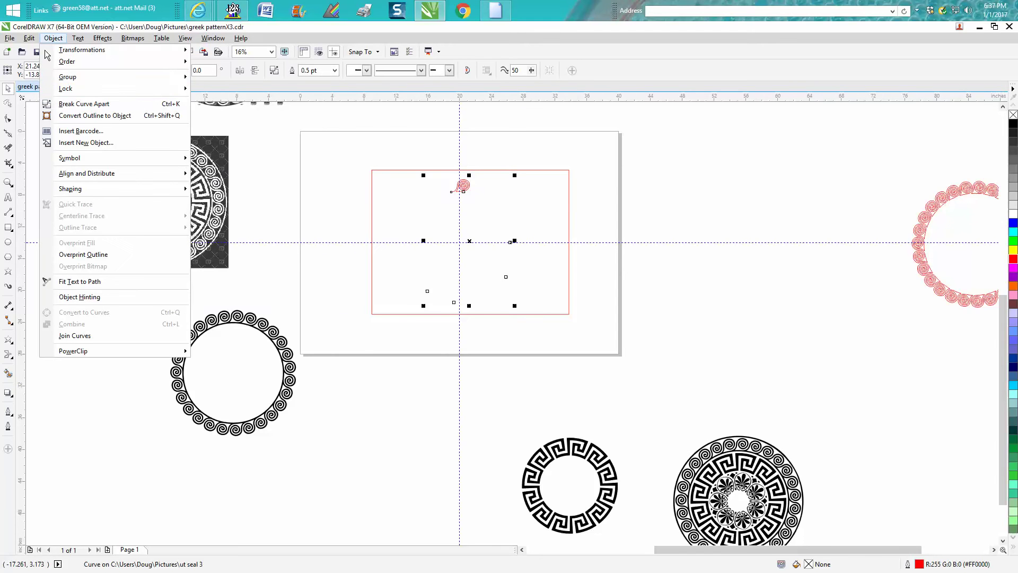
{"action": "left_click", "coordinate": [80, 104]}
{"action": "left_click_drag", "start_coordinate": [340, 209], "coordinate": [550, 323]}
{"action": "left_click", "coordinate": [551, 329]}
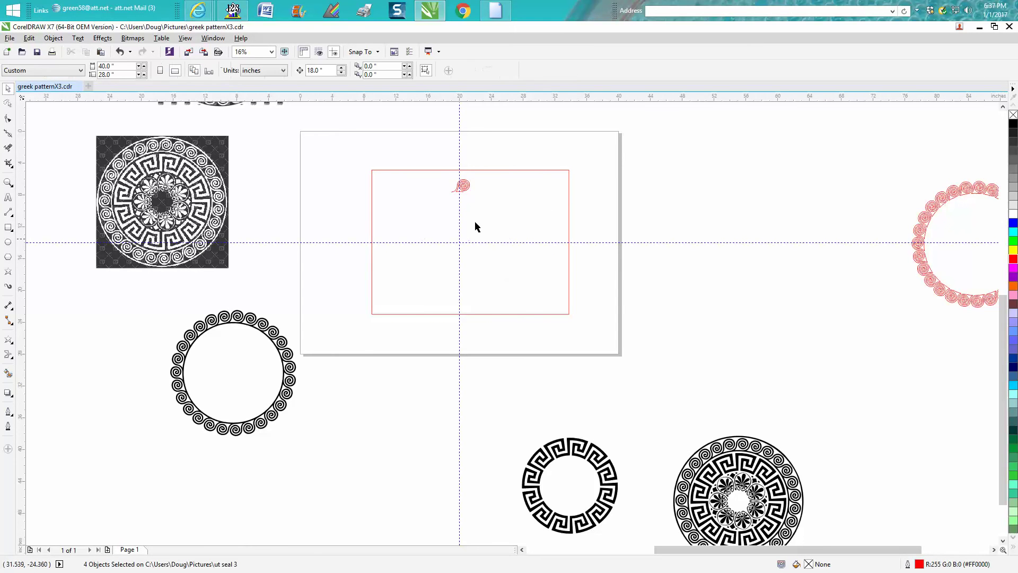
{"action": "left_click", "coordinate": [457, 190]}
{"action": "left_click", "coordinate": [7, 182]}
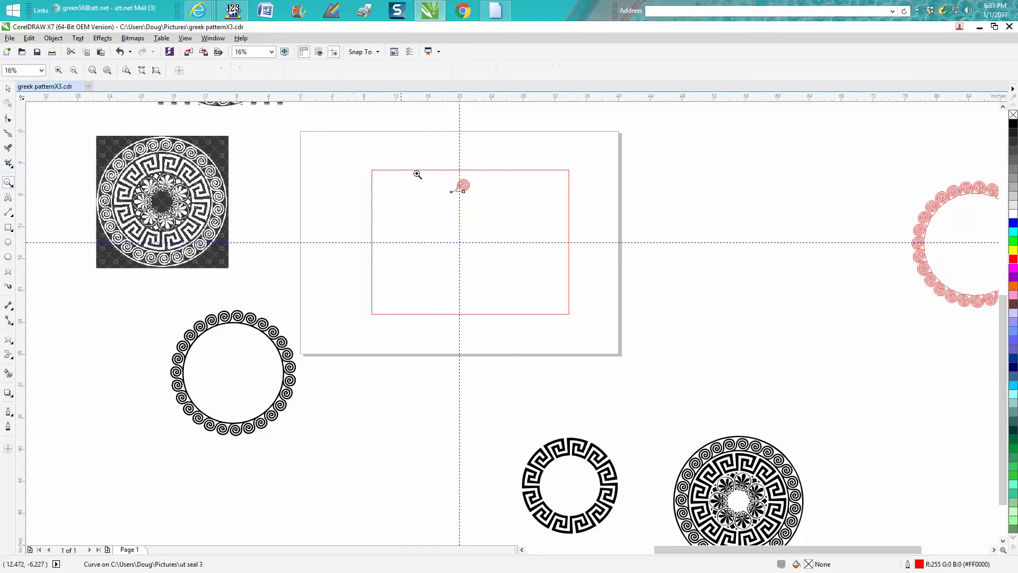
{"action": "left_click_drag", "start_coordinate": [438, 174], "coordinate": [525, 233]}
- Set the spiral's rotation centre at the guide crossing and add a 13.333° rotated duplicate
{"action": "right_click", "coordinate": [159, 181]}
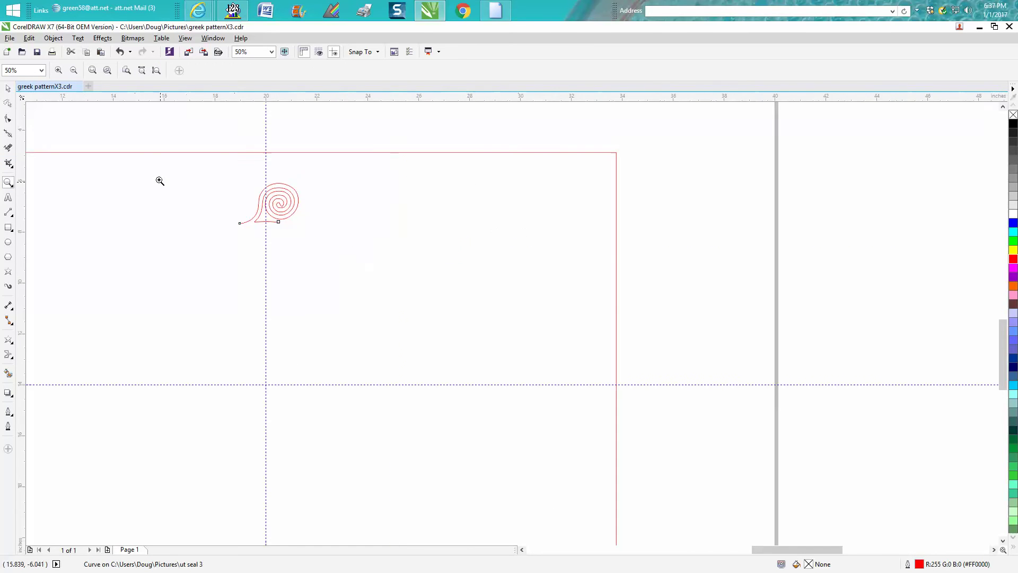
{"action": "left_click", "coordinate": [8, 88]}
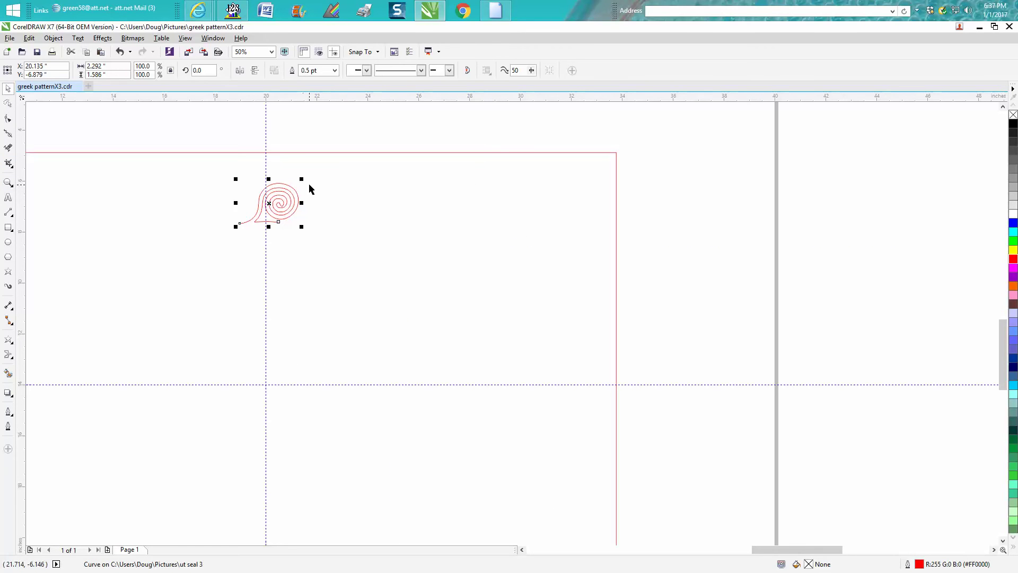
{"action": "left_click", "coordinate": [269, 203]}
{"action": "left_click_drag", "start_coordinate": [262, 220], "coordinate": [267, 380]}
{"action": "left_click", "coordinate": [279, 245]}
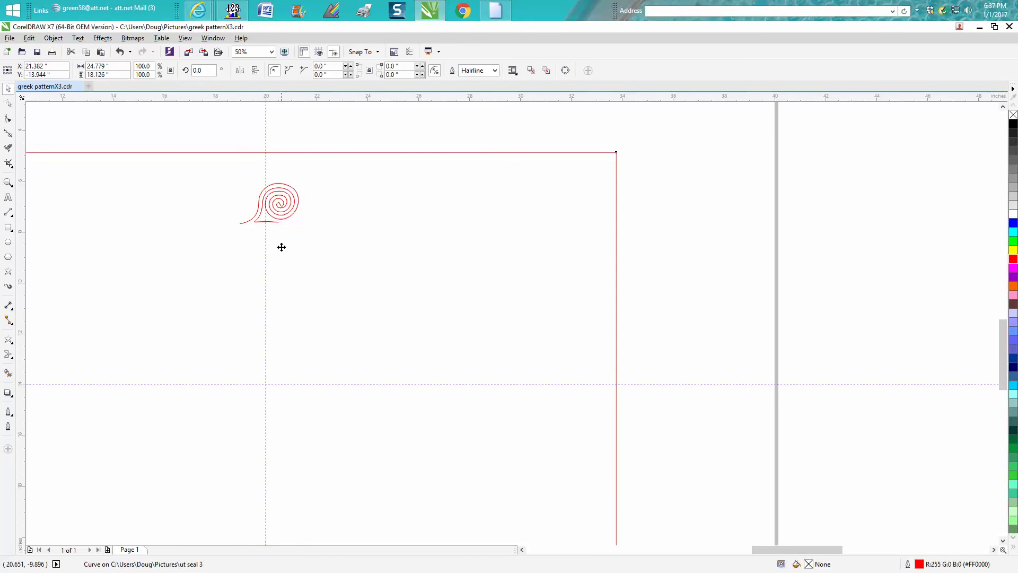
{"action": "left_click", "coordinate": [283, 212]}
{"action": "key", "text": "F10"}
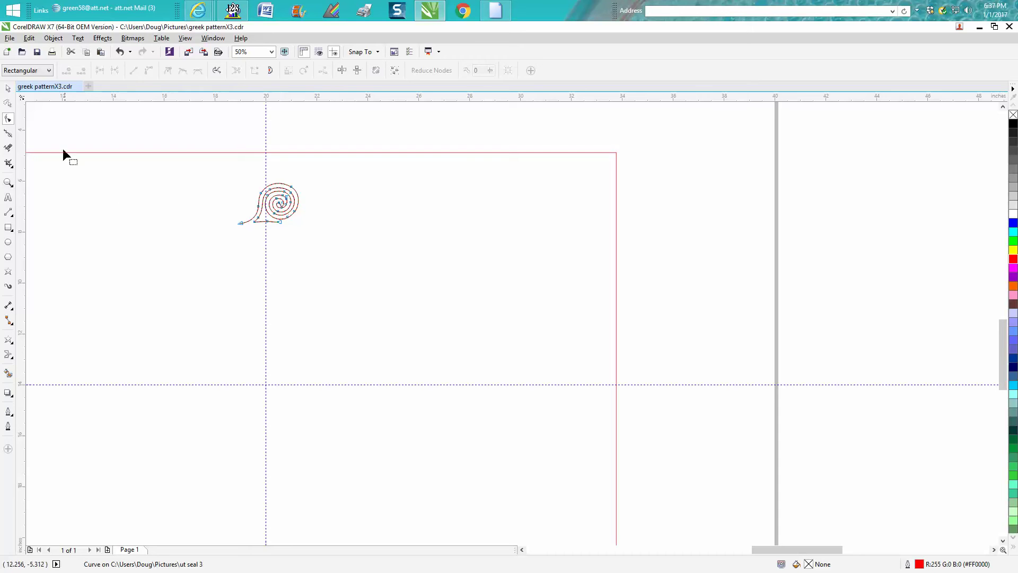
{"action": "left_click", "coordinate": [8, 88]}
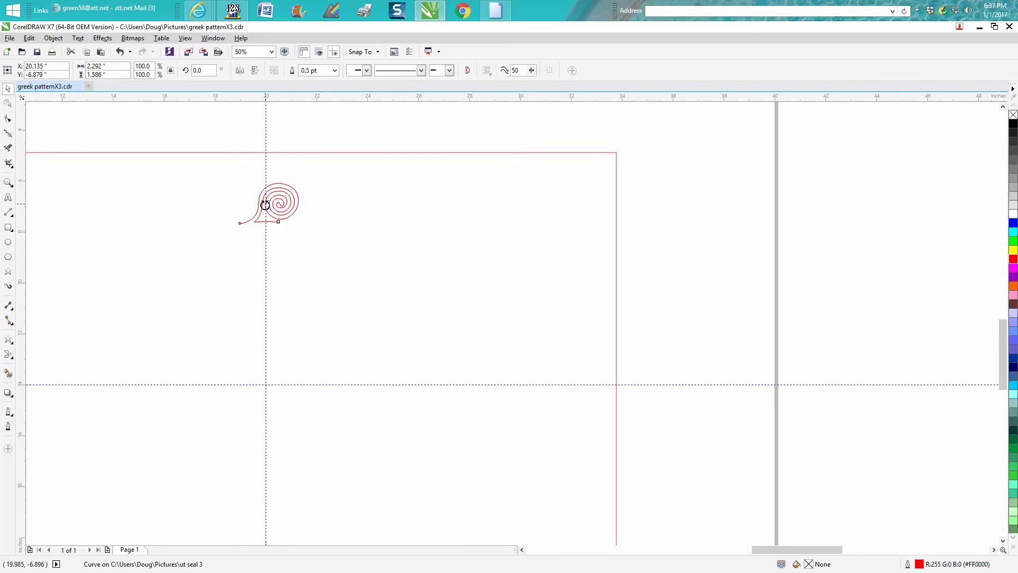
{"action": "left_click", "coordinate": [266, 204]}
{"action": "type", "text": "12"}
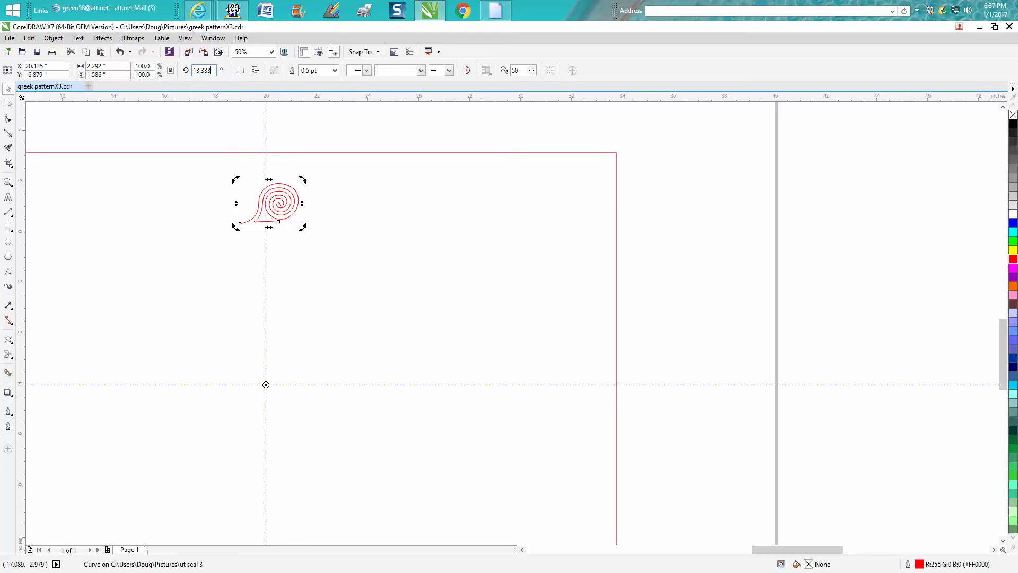
{"action": "key", "text": "Return"}
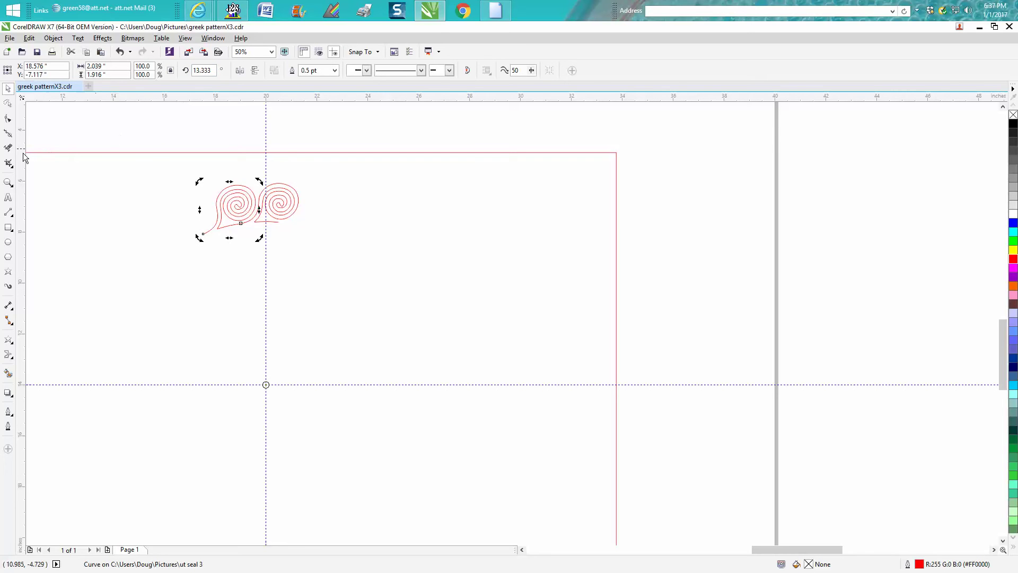
- Delete the kinked segment on the tail's bottom edge and join its ends into one straight line
{"action": "left_click", "coordinate": [9, 182]}
{"action": "left_click_drag", "start_coordinate": [234, 218], "coordinate": [252, 233]}
{"action": "left_click_drag", "start_coordinate": [469, 283], "coordinate": [534, 336]}
{"action": "right_click", "coordinate": [516, 328]}
{"action": "right_click", "coordinate": [475, 287]}
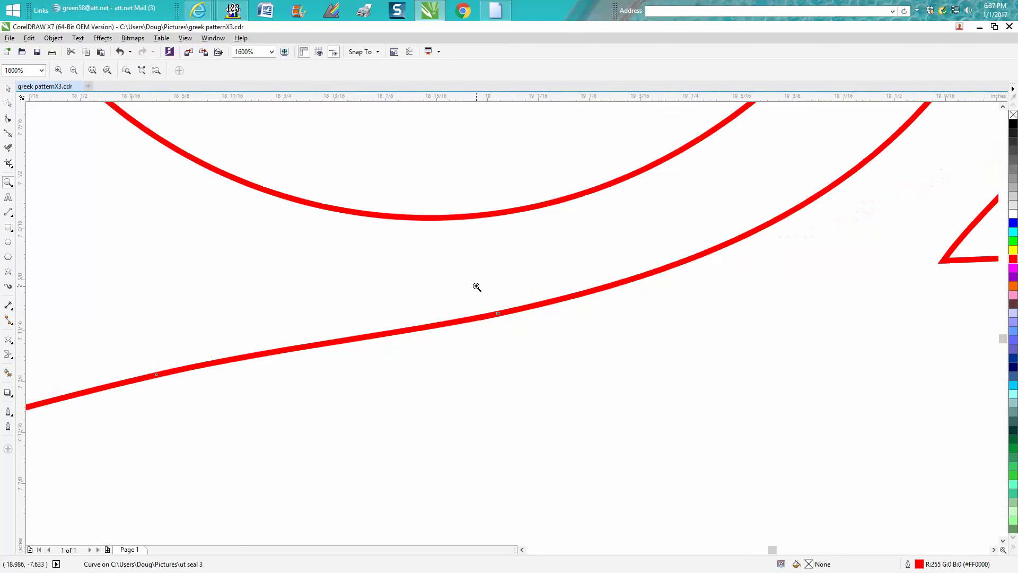
{"action": "right_click", "coordinate": [474, 284]}
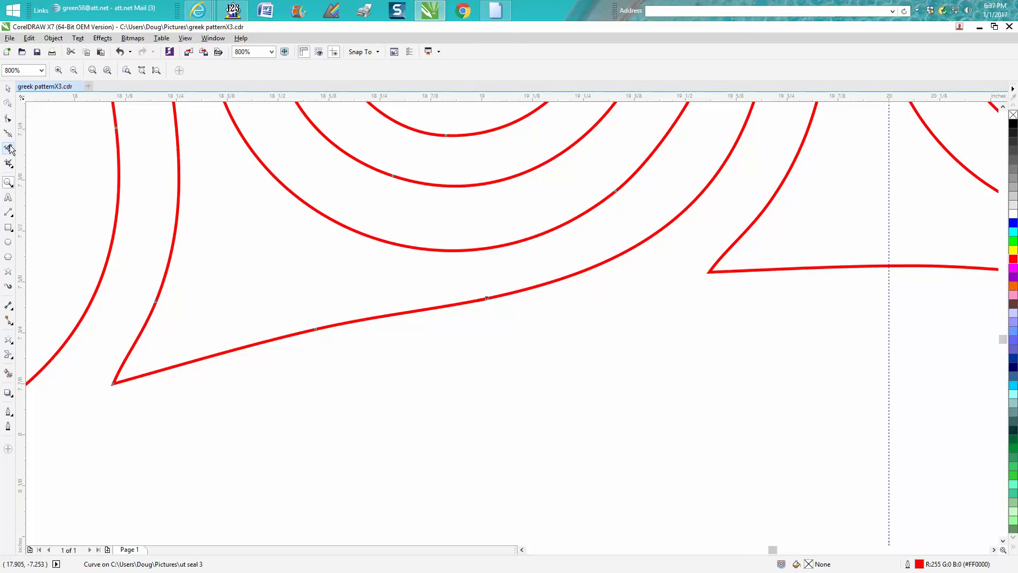
{"action": "left_click", "coordinate": [8, 118]}
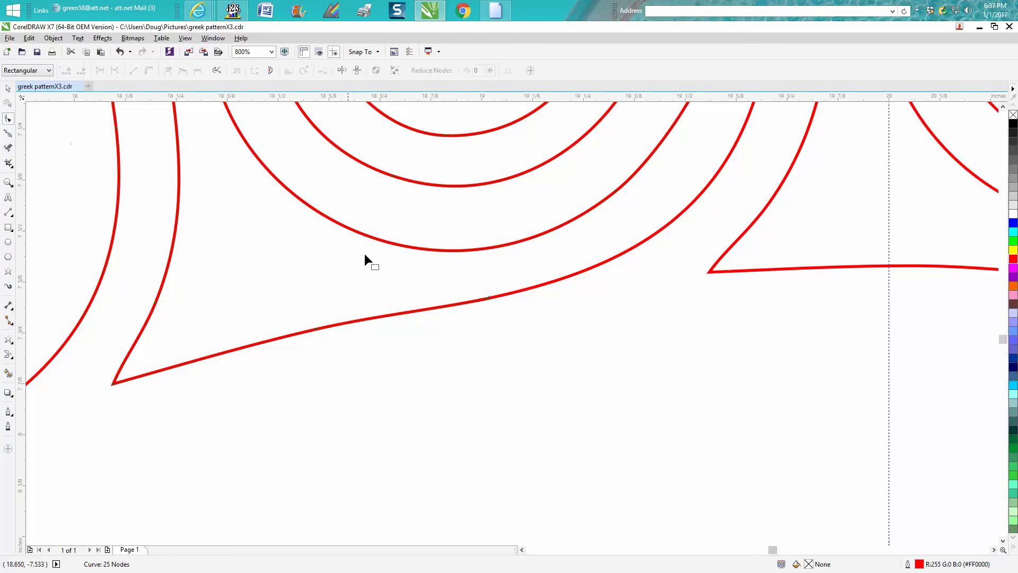
{"action": "left_click", "coordinate": [487, 299]}
{"action": "key", "text": "Delete"}
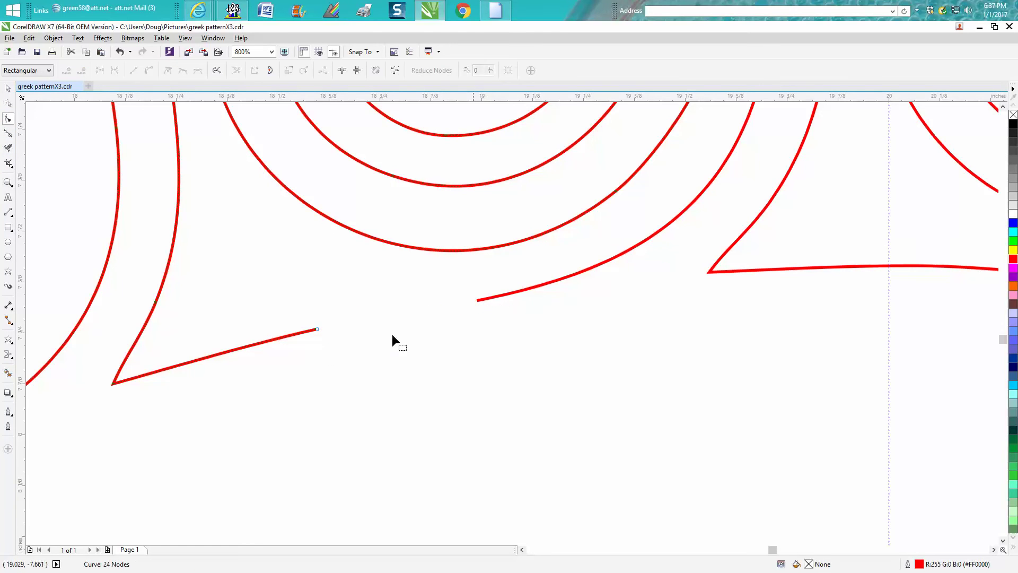
{"action": "left_click_drag", "start_coordinate": [316, 329], "coordinate": [476, 301]}
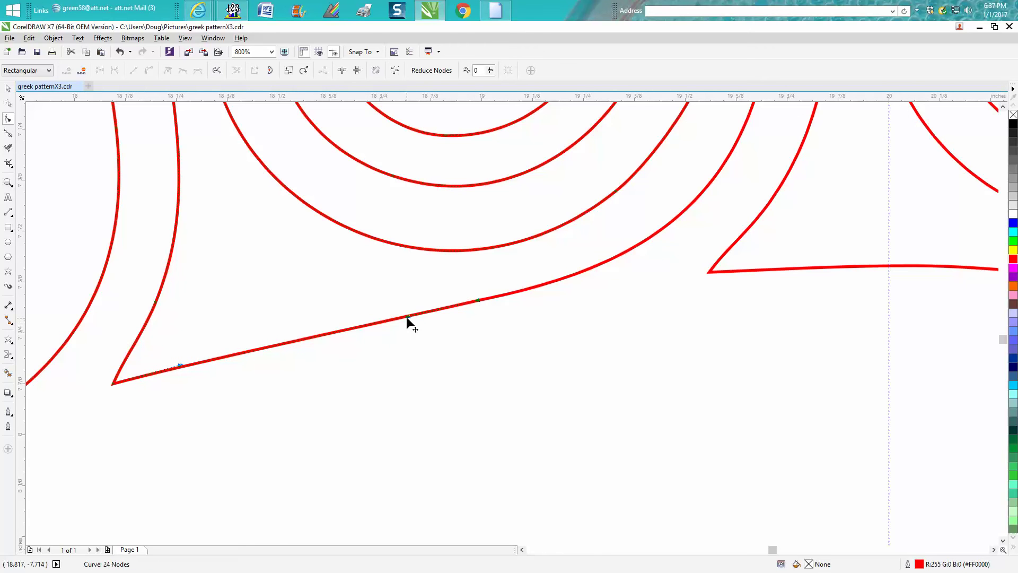
{"action": "left_click_drag", "start_coordinate": [401, 315], "coordinate": [398, 313]}
{"action": "scroll", "coordinate": [399, 312], "scroll_direction": "down", "scroll_amount": 3}
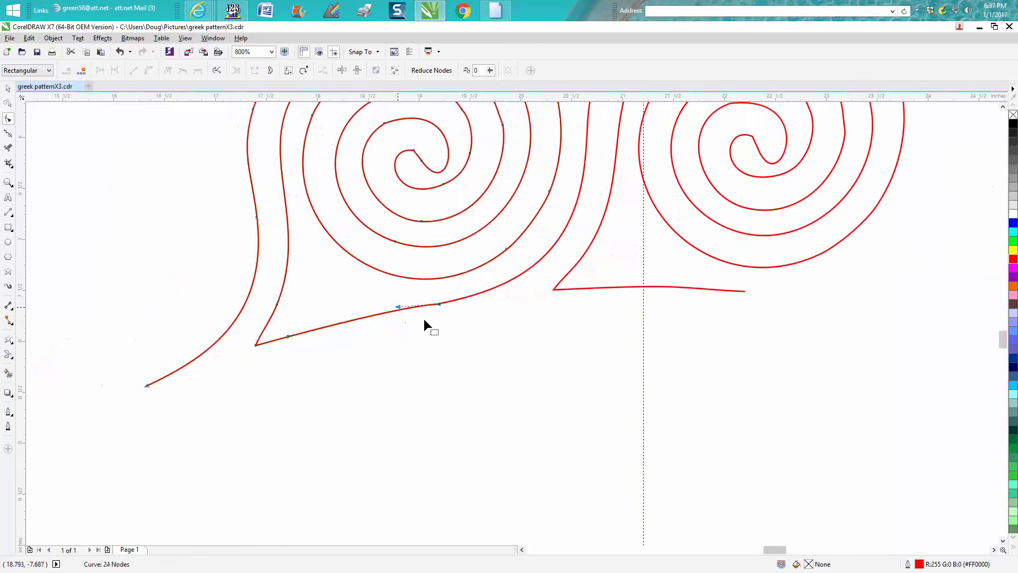
{"action": "left_click", "coordinate": [8, 88]}
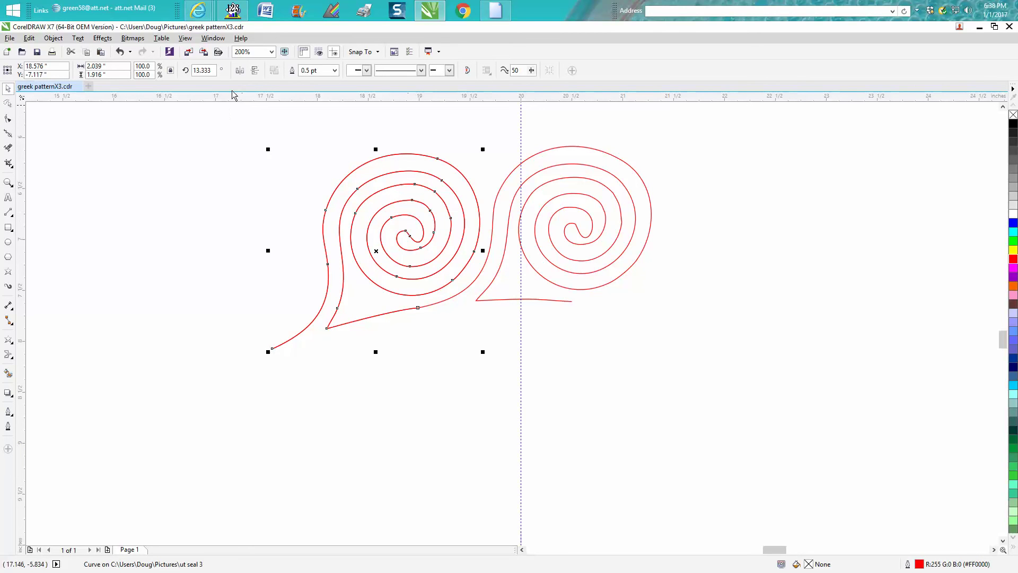
- Add a third spiral as a copy rotated 26.666°
{"action": "left_click_drag", "start_coordinate": [210, 69], "coordinate": [183, 66]}
{"action": "type", "text": "26.666"}
{"action": "key", "text": "Return"}
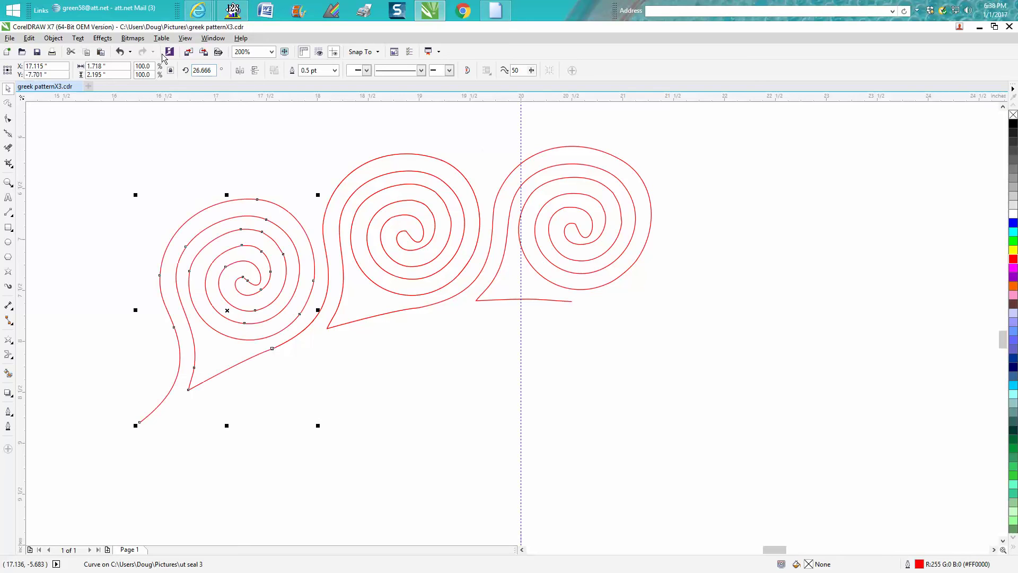
- Nudge the bend node on the left spiral's lower tail to realign it with its neighbour
{"action": "left_click", "coordinate": [8, 182]}
{"action": "left_click_drag", "start_coordinate": [268, 342], "coordinate": [323, 367]}
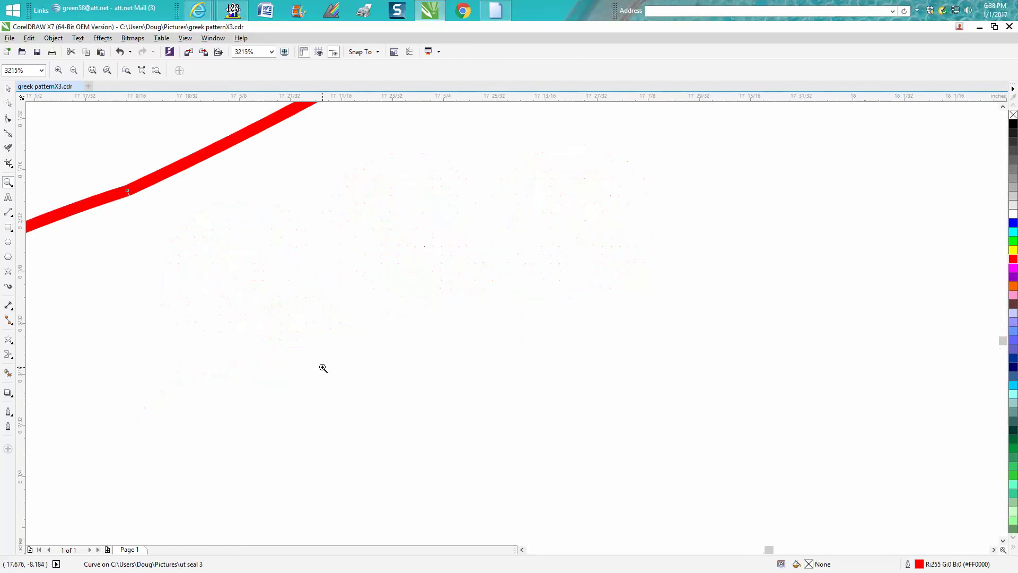
{"action": "left_click", "coordinate": [8, 119]}
{"action": "left_click_drag", "start_coordinate": [127, 192], "coordinate": [153, 205]}
{"action": "scroll", "coordinate": [160, 209], "scroll_direction": "down", "scroll_amount": 2}
{"action": "scroll", "coordinate": [318, 250], "scroll_direction": "down", "scroll_amount": 5}
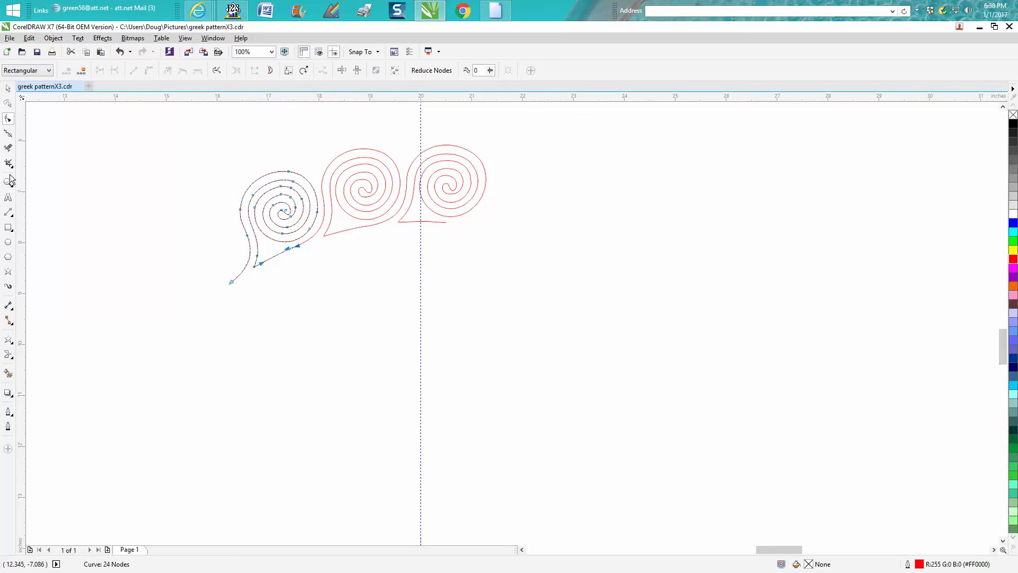
{"action": "left_click", "coordinate": [11, 219]}
{"action": "left_click", "coordinate": [15, 221]}
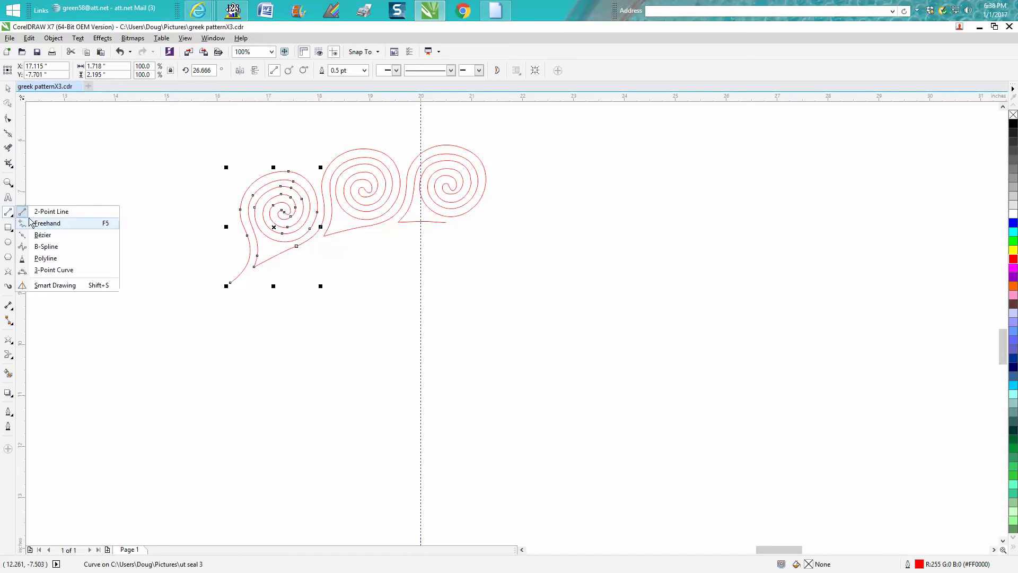
{"action": "left_click", "coordinate": [36, 214]}
{"action": "left_click", "coordinate": [16, 220]}
{"action": "left_click", "coordinate": [42, 210]}
{"action": "mouse_move", "coordinate": [231, 264]}
{"action": "left_mouse_down"}
{"action": "mouse_move", "coordinate": [272, 284]}
{"action": "mouse_move", "coordinate": [388, 271]}
{"action": "mouse_move", "coordinate": [424, 219]}
{"action": "left_mouse_up"}
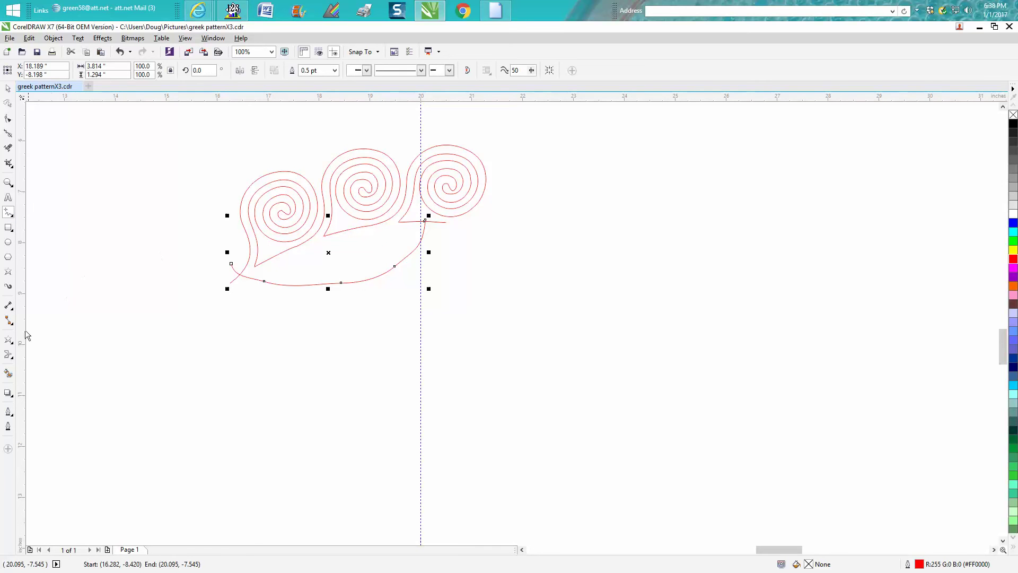
{"action": "left_click", "coordinate": [8, 373]}
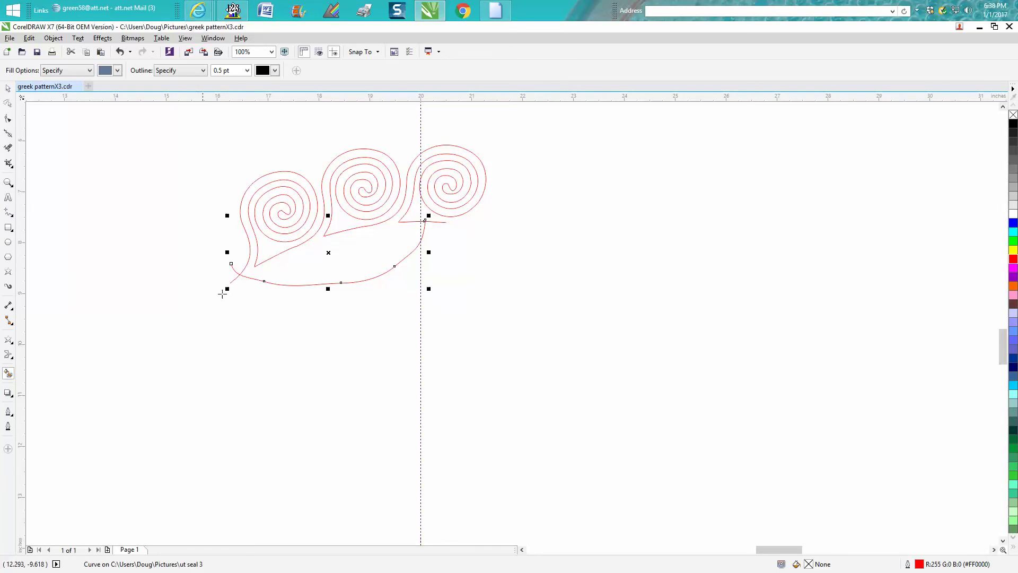
{"action": "left_click", "coordinate": [252, 260]}
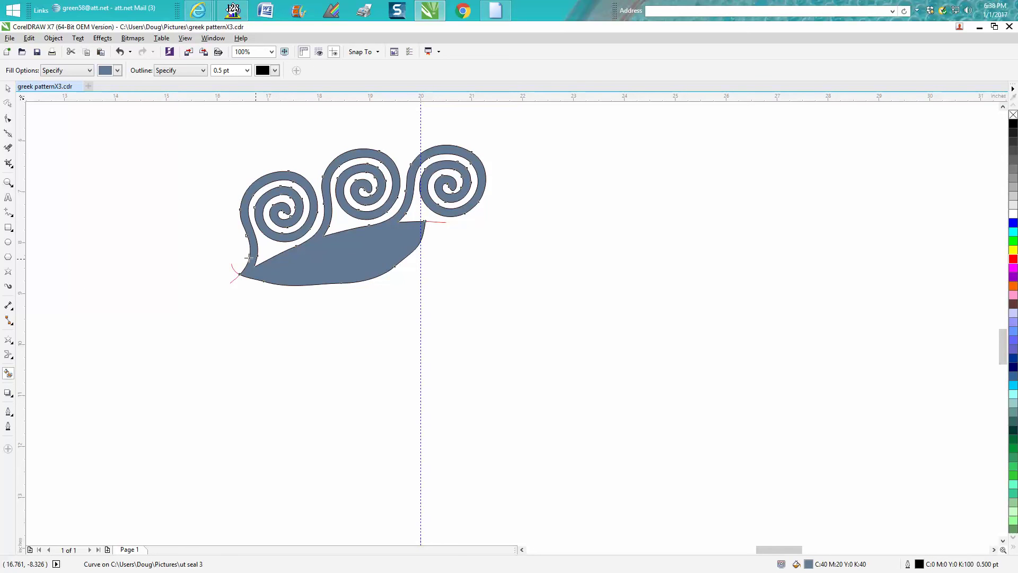
{"action": "left_click", "coordinate": [120, 51]}
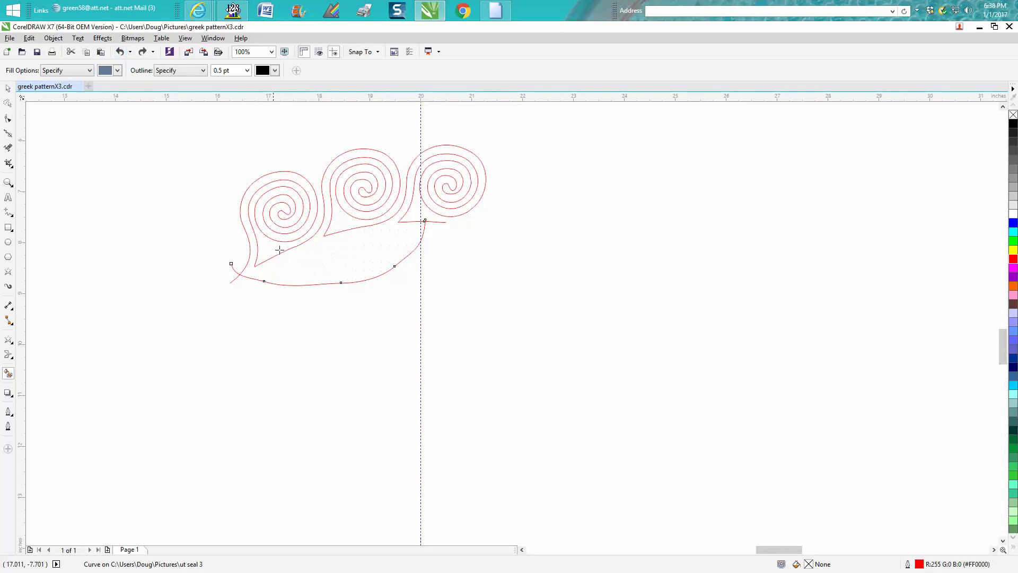
{"action": "key", "text": "space"}
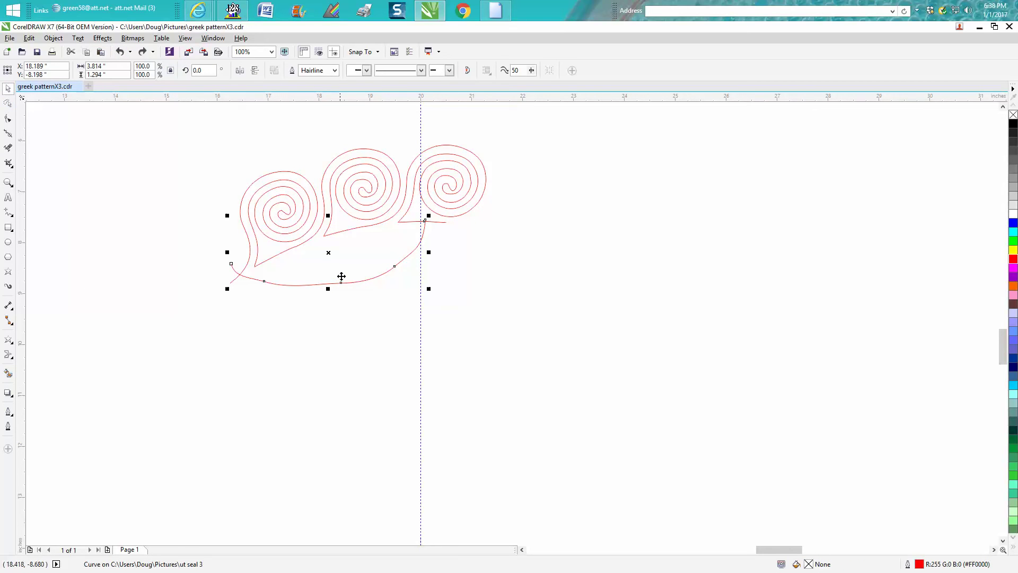
{"action": "key", "text": "Delete"}
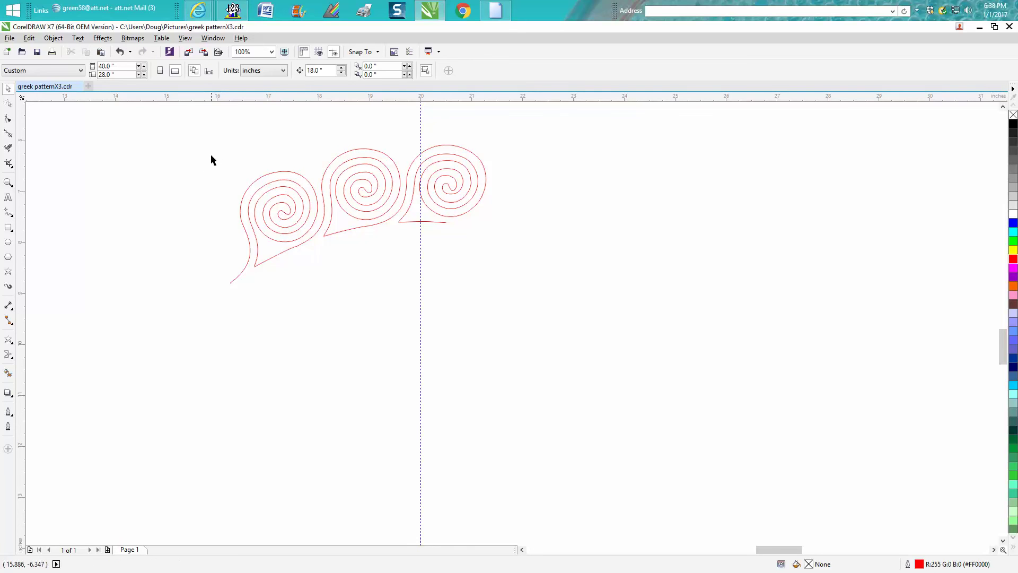
- Delete the stray rectangle and group the three spirals into one object
{"action": "left_click_drag", "start_coordinate": [458, 282], "coordinate": [475, 276]}
{"action": "key", "text": "Delete"}
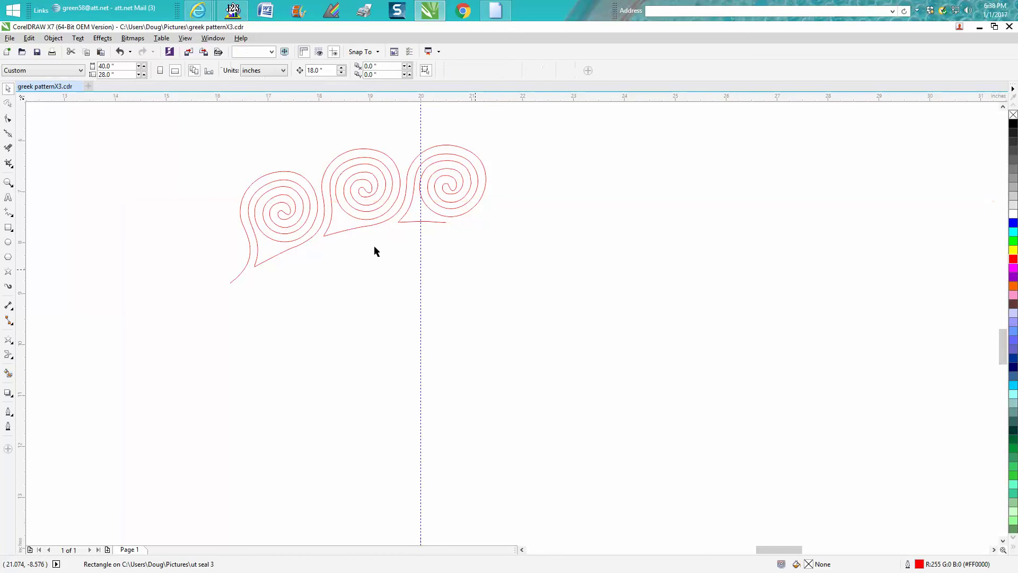
{"action": "left_click_drag", "start_coordinate": [203, 130], "coordinate": [543, 296]}
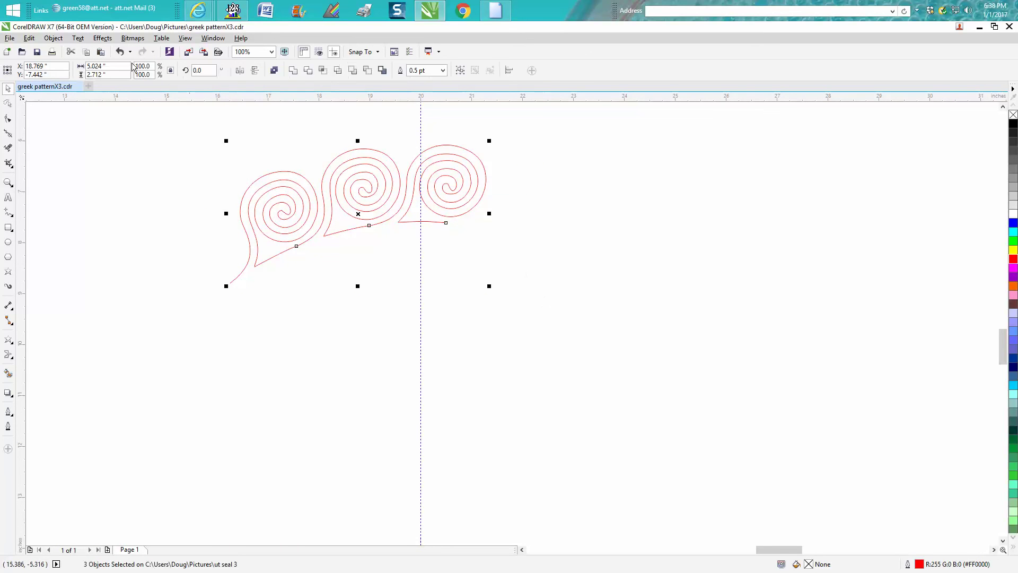
{"action": "left_click", "coordinate": [52, 38]}
{"action": "mouse_move", "coordinate": [61, 76]}
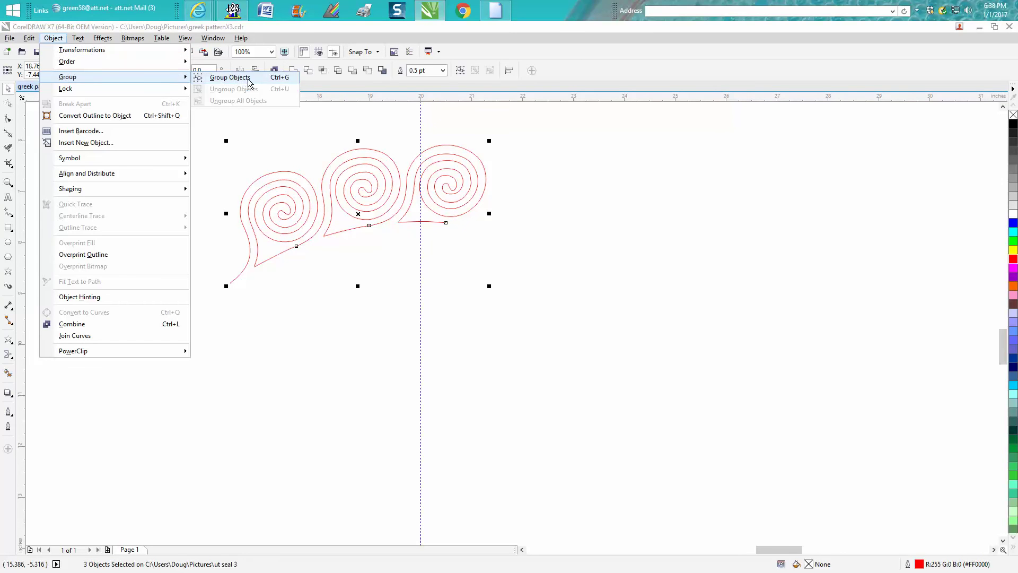
{"action": "left_click", "coordinate": [228, 77]}
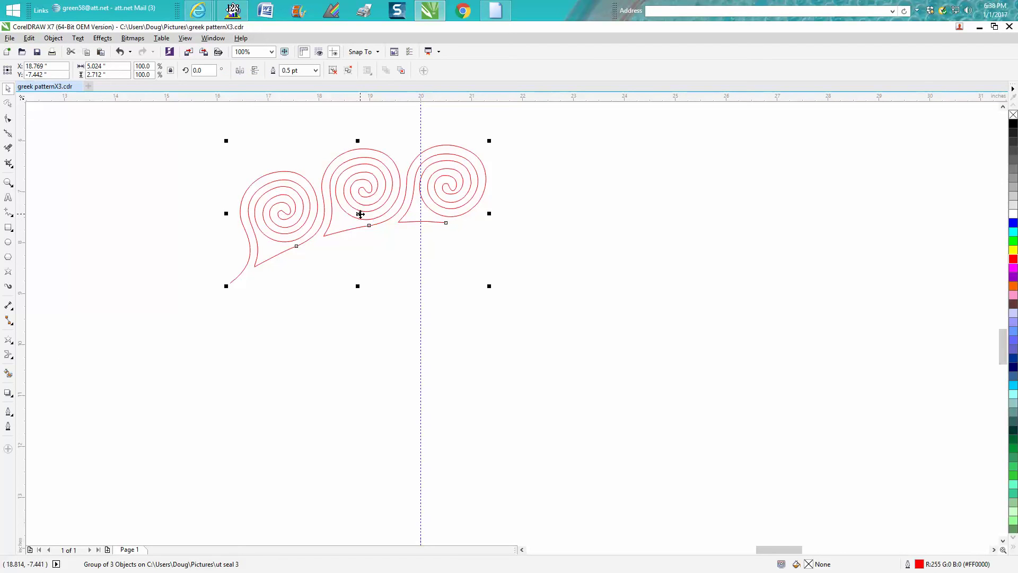
- Move the group's rotation centre to the page centre where the guides cross
{"action": "left_click", "coordinate": [360, 214]}
{"action": "left_click_drag", "start_coordinate": [359, 215], "coordinate": [377, 285]}
{"action": "scroll", "coordinate": [422, 554], "scroll_direction": "down", "scroll_amount": 3}
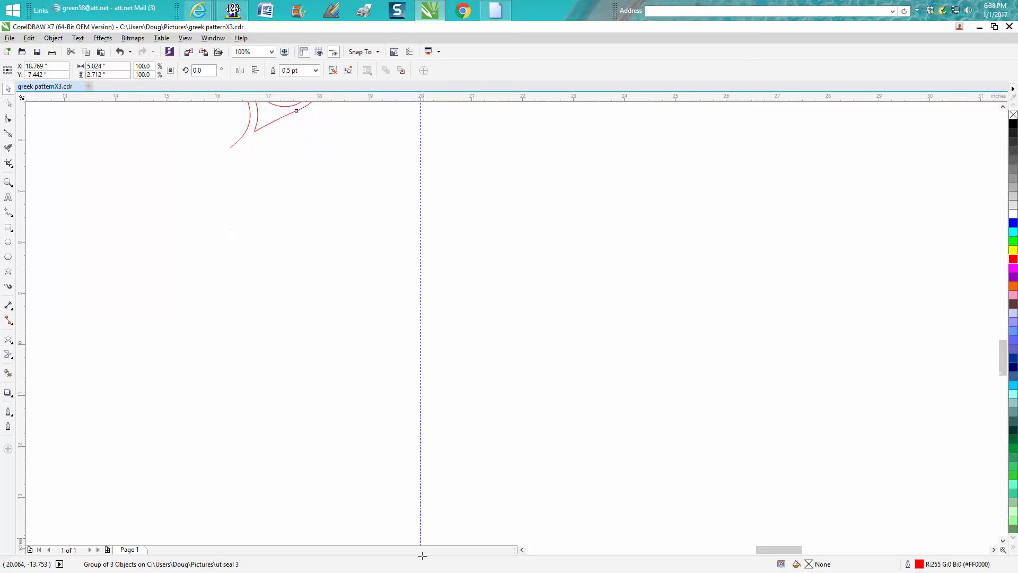
{"action": "left_click_drag", "start_coordinate": [422, 556], "coordinate": [420, 351]}
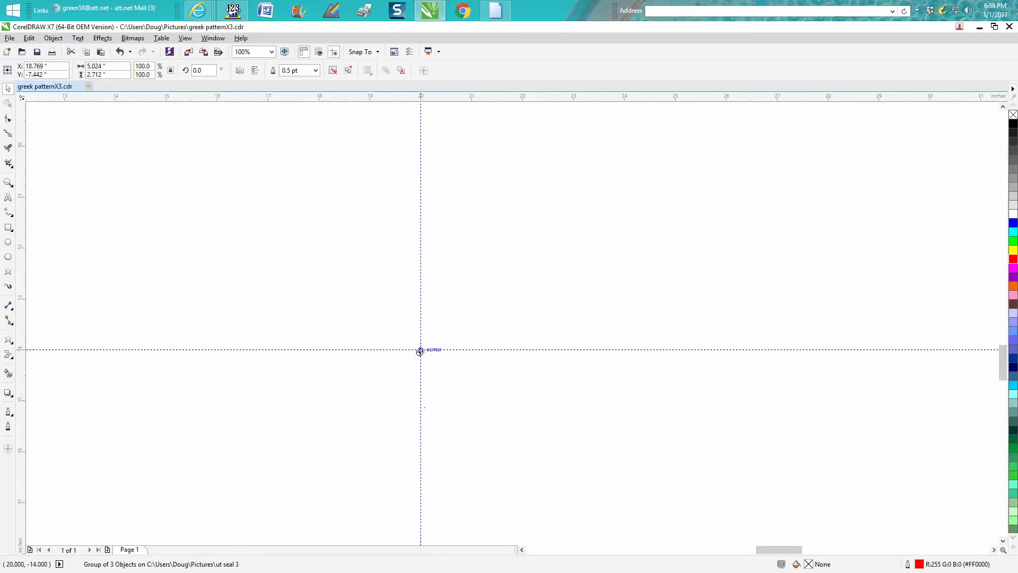
- Add a copy of the spiral group rotated 39.999° around the page centre
{"action": "scroll", "coordinate": [434, 347], "scroll_direction": "down", "scroll_amount": 4}
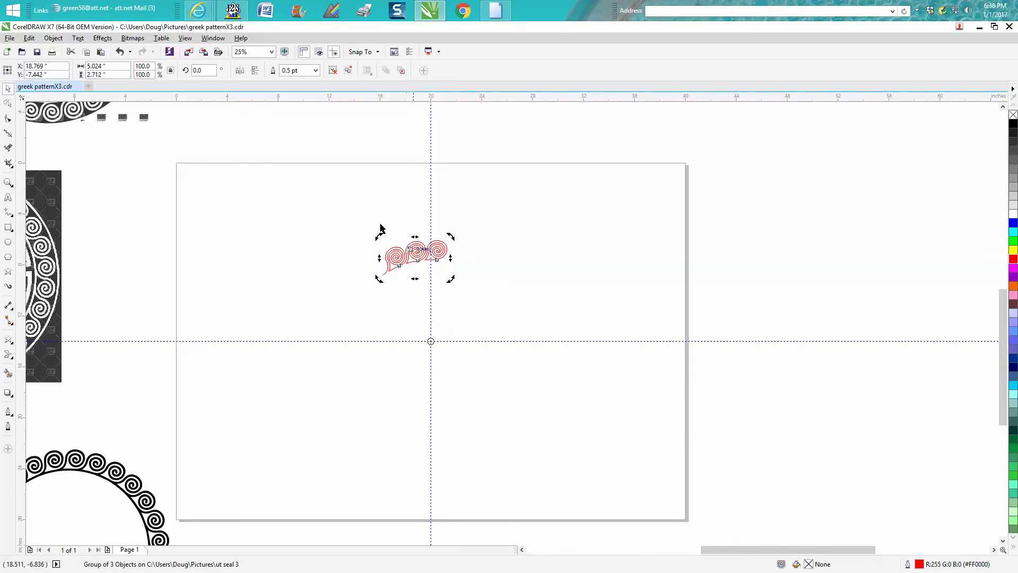
{"action": "left_click", "coordinate": [429, 261]}
{"action": "left_click", "coordinate": [418, 251]}
{"action": "left_click", "coordinate": [201, 70]}
{"action": "type", "text": "39.999"}
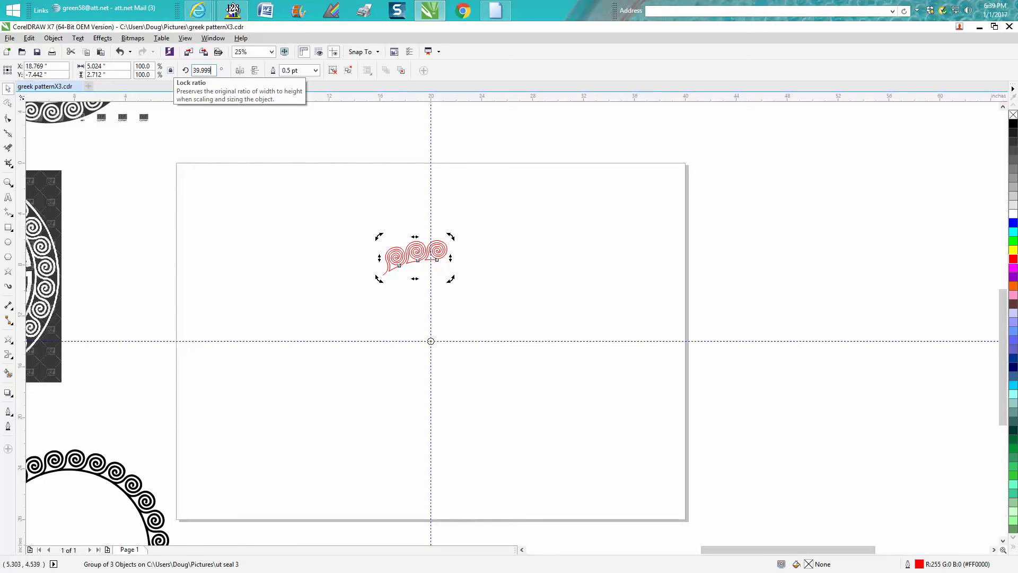
{"action": "key", "text": "Return"}
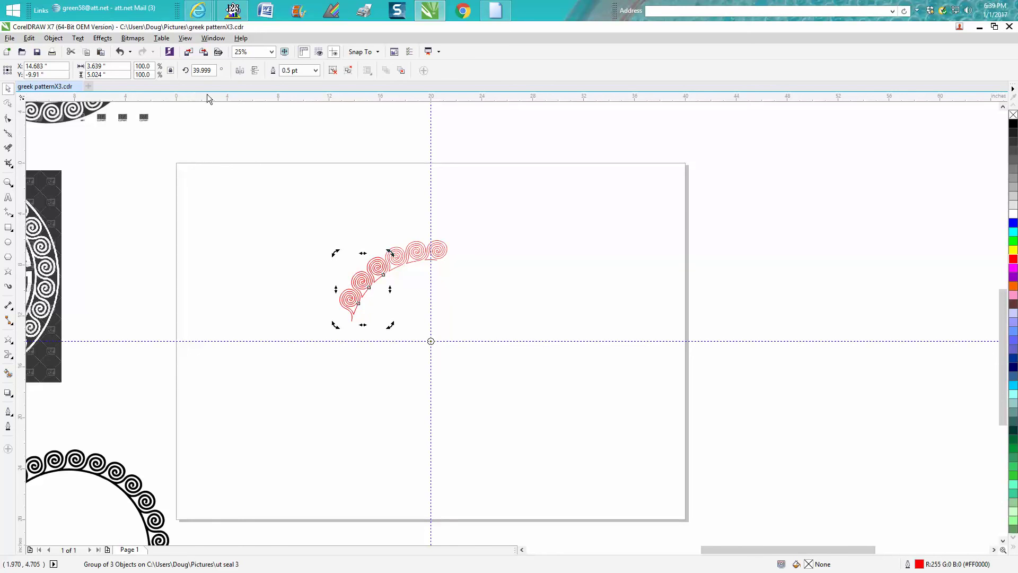
- Try a 119.997° rotation on the group, then undo it from the undo list
{"action": "left_click", "coordinate": [215, 73]}
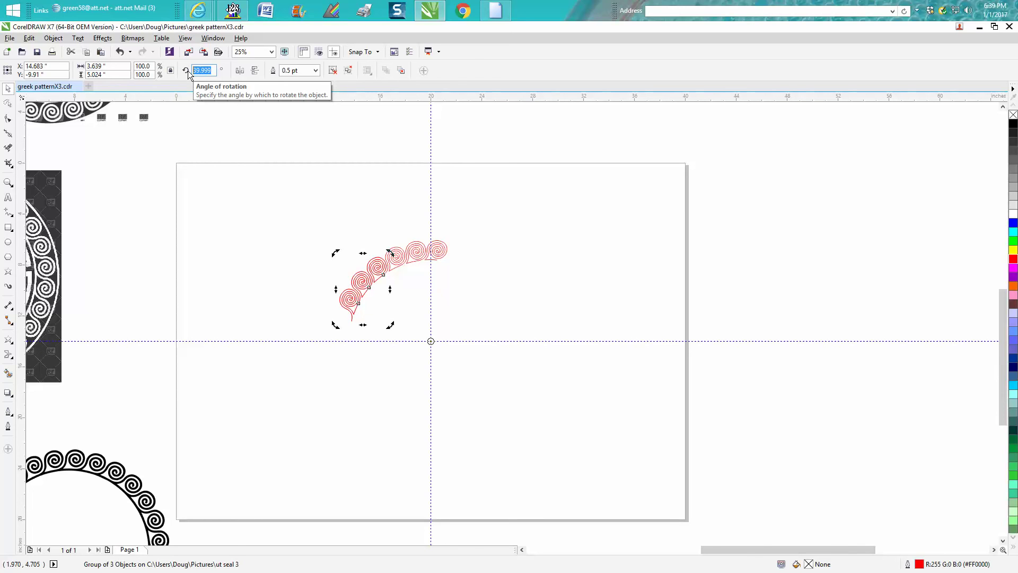
{"action": "left_click", "coordinate": [201, 71]}
{"action": "double_click", "coordinate": [201, 70]}
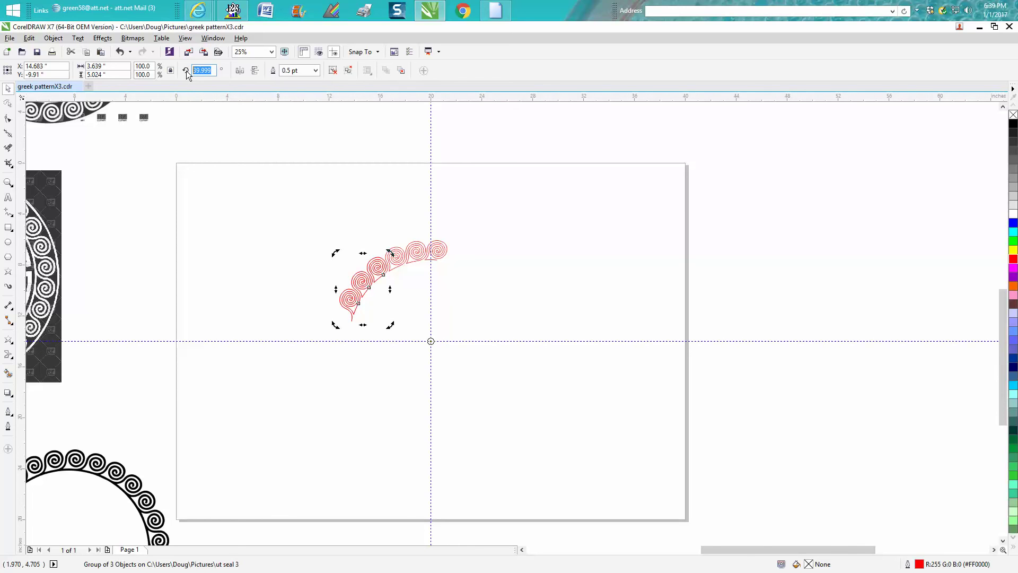
{"action": "type", "text": "119"}
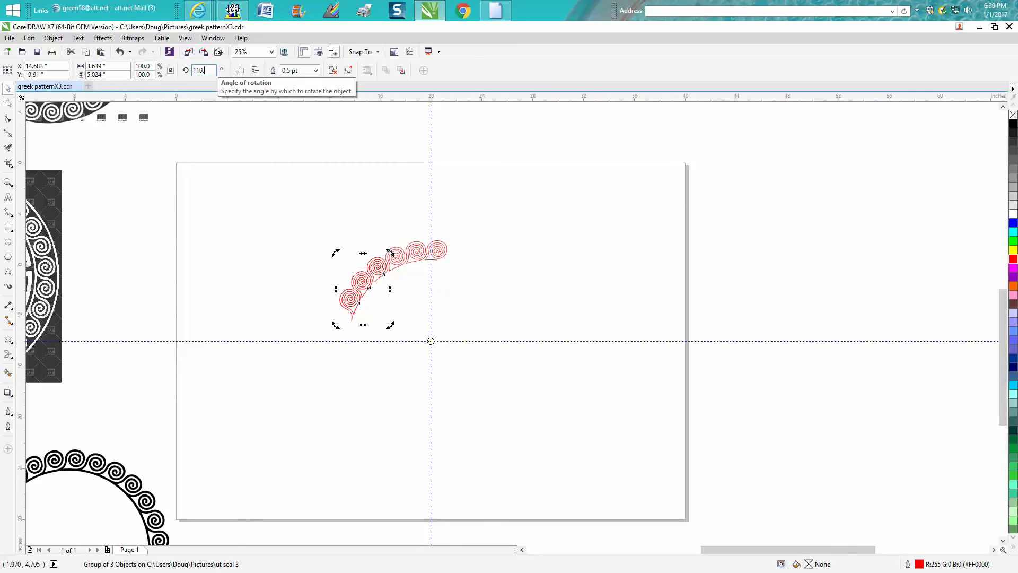
{"action": "type", "text": ".997"}
{"action": "key", "text": "Return"}
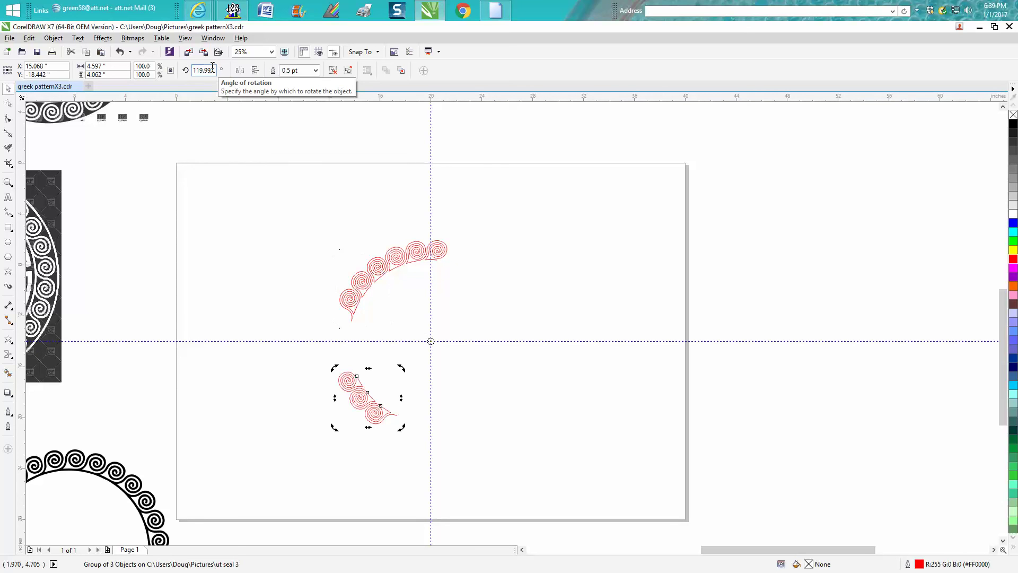
{"action": "left_click", "coordinate": [130, 51]}
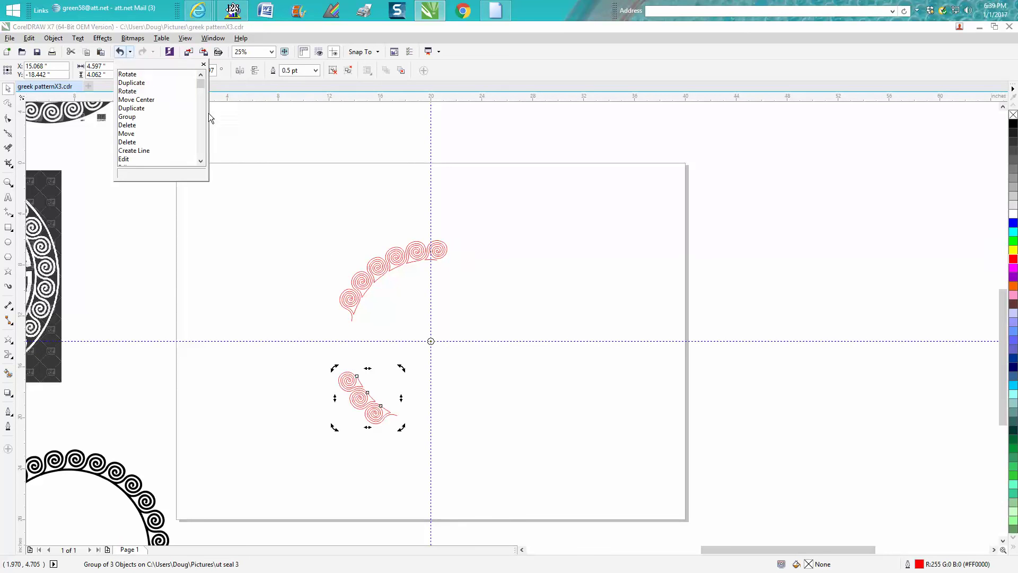
{"action": "left_click", "coordinate": [120, 53]}
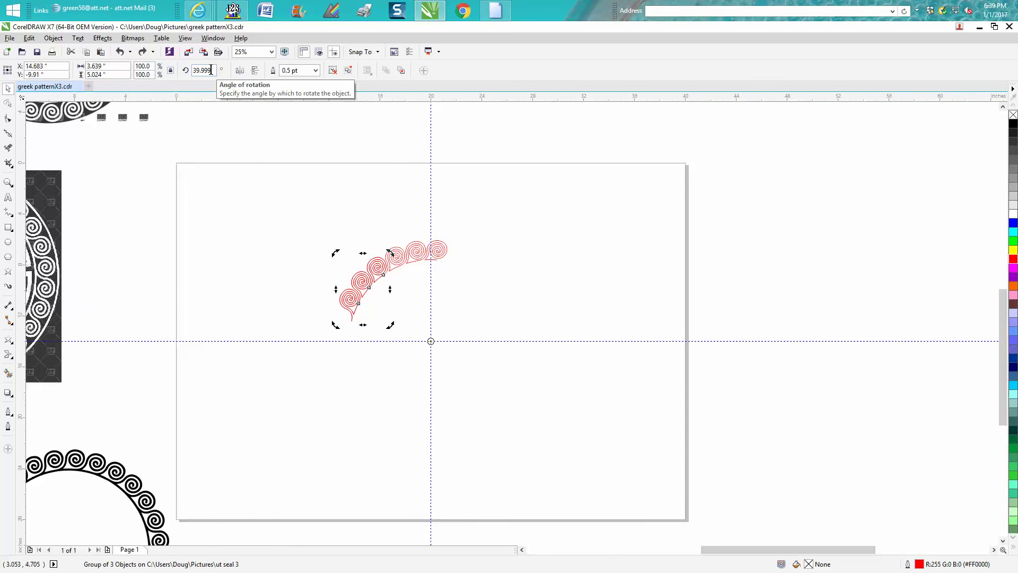
{"action": "key", "text": "XF86AudioMute"}
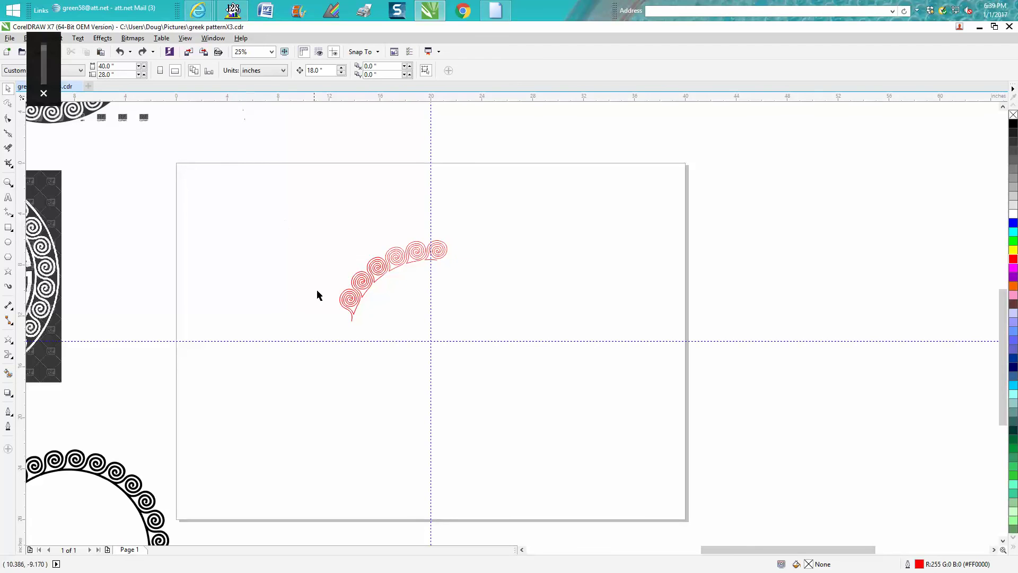
- Repeatedly duplicate the spiral arc rotated 79.998° until the red spirals close into a ring
{"action": "left_click", "coordinate": [363, 289]}
{"action": "left_click", "coordinate": [357, 267]}
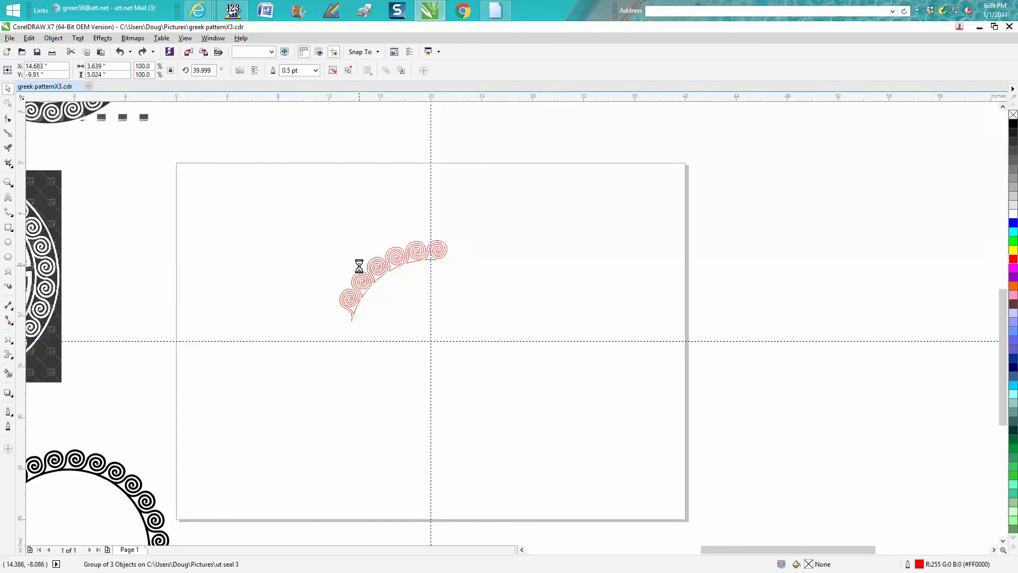
{"action": "left_click", "coordinate": [361, 280]}
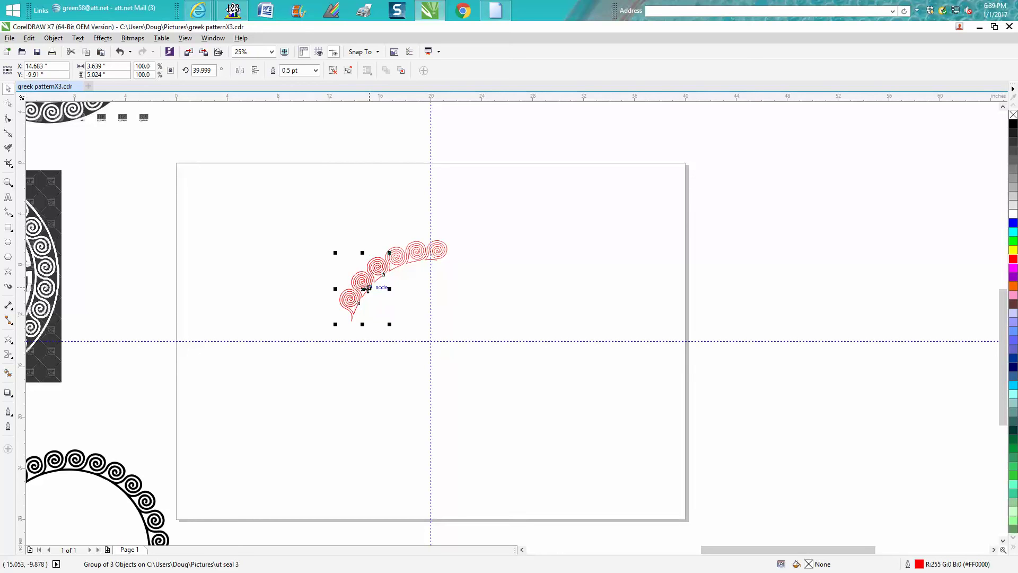
{"action": "left_click", "coordinate": [364, 289]}
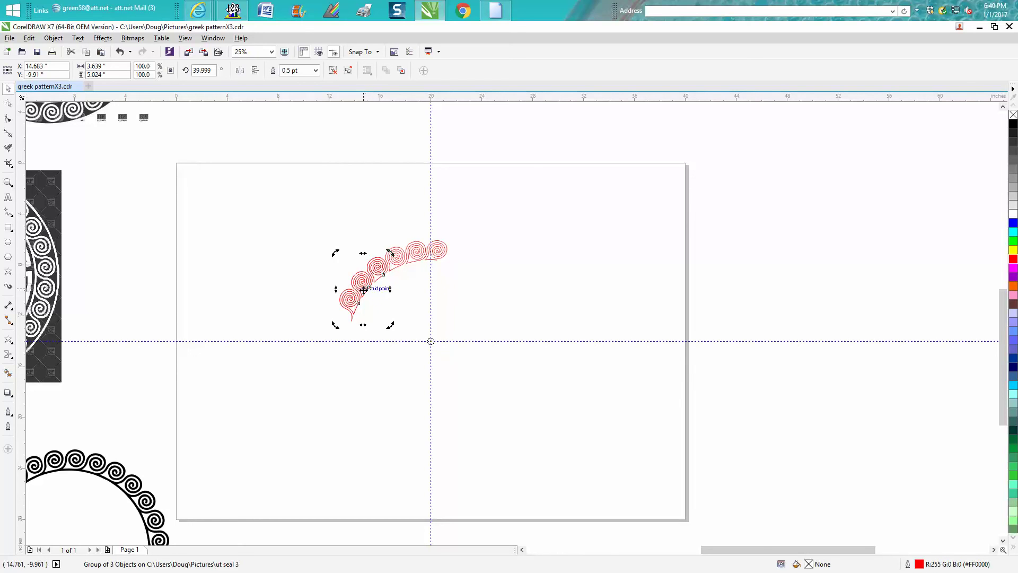
{"action": "left_click", "coordinate": [211, 70]}
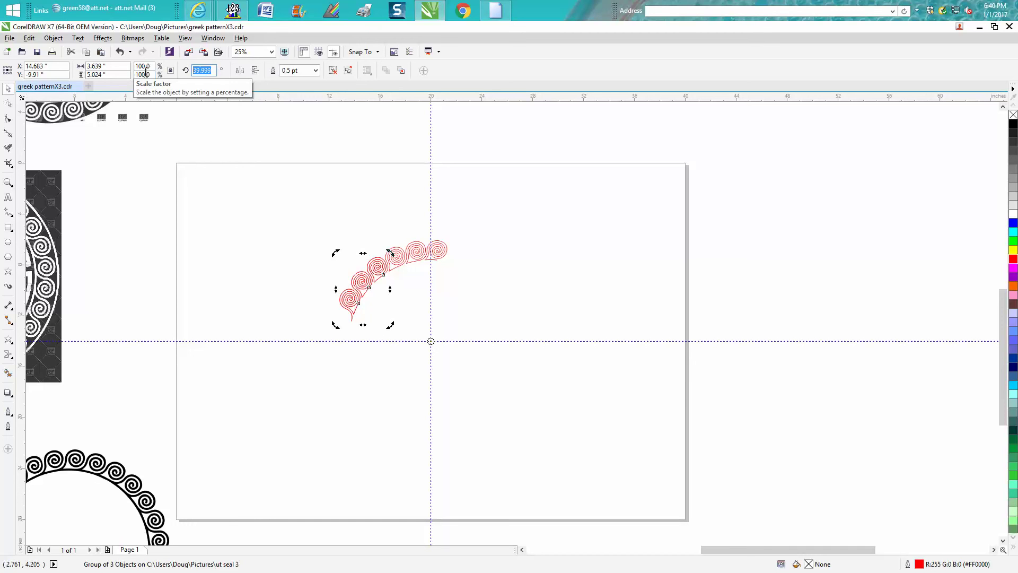
{"action": "type", "text": "79.998"}
{"action": "key", "text": "Return"}
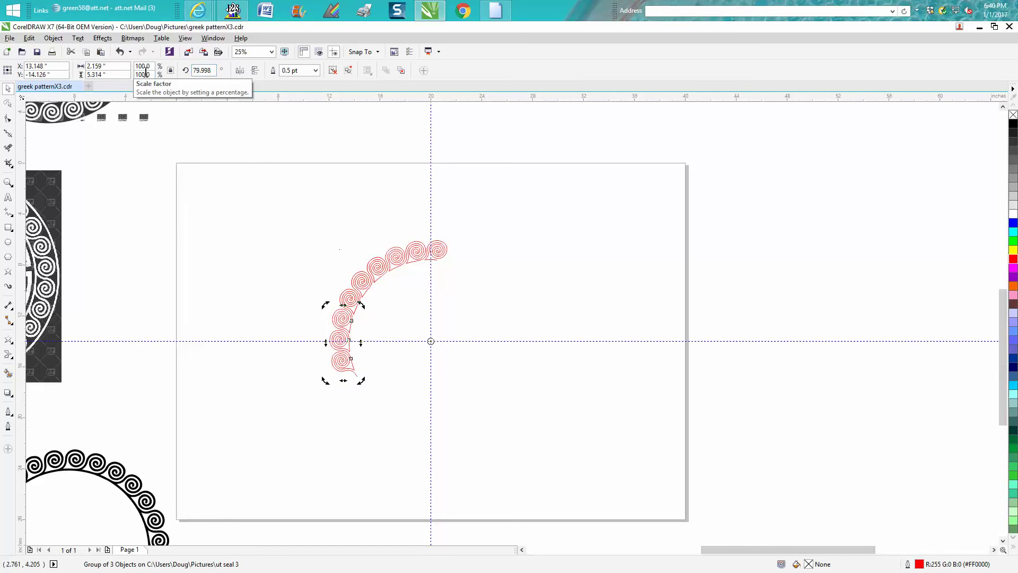
{"action": "key", "text": "ctrl+r"}
{"action": "key", "text": "ctrl+r"}
{"action": "key", "text": "ctrl+r"}
{"action": "key", "text": "ctrl+r"}
{"action": "key", "text": "ctrl+r"}
{"action": "key", "text": "ctrl+r"}
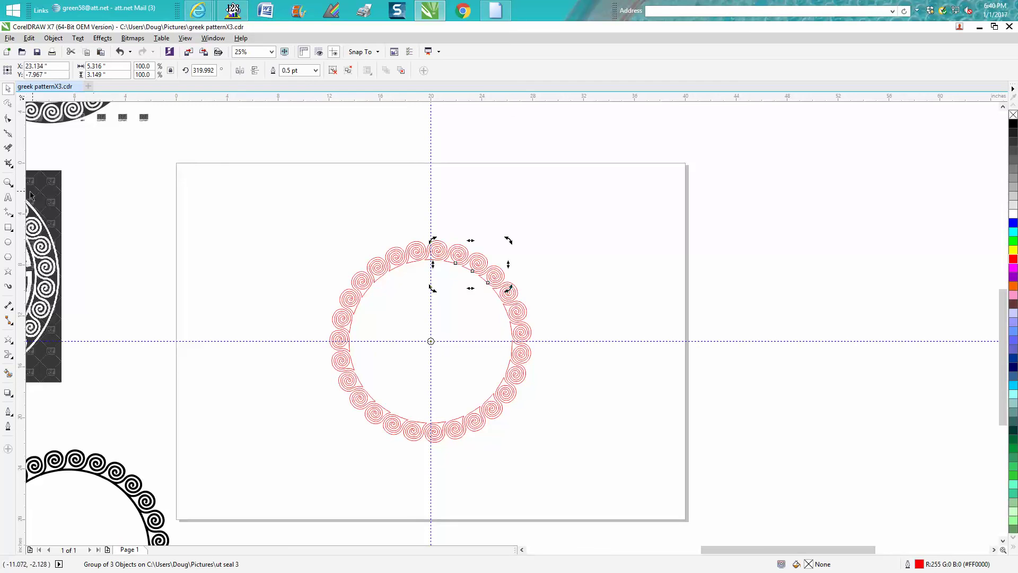
{"action": "left_click", "coordinate": [14, 183]}
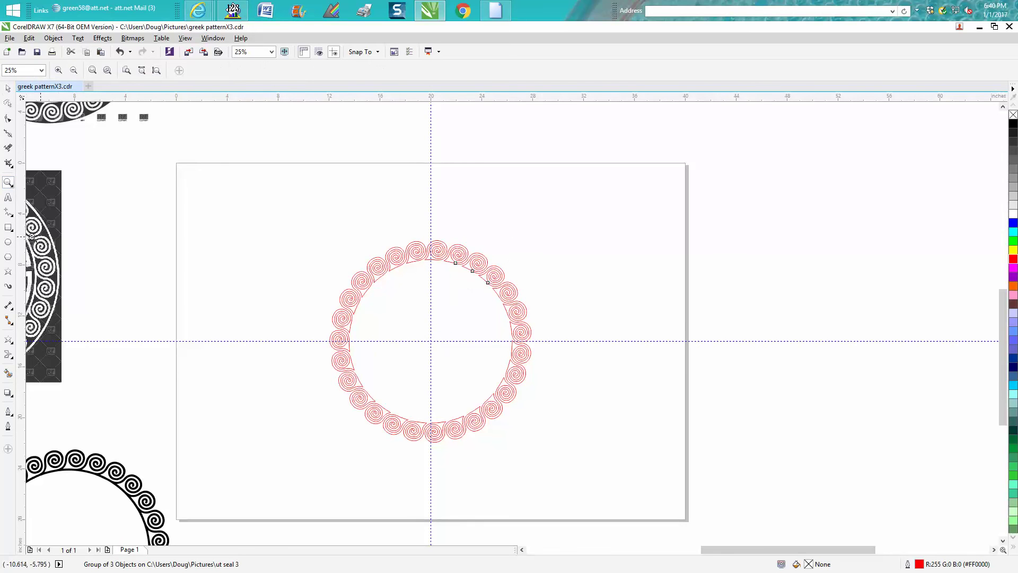
{"action": "left_click", "coordinate": [8, 228]}
{"action": "left_click_drag", "start_coordinate": [312, 229], "coordinate": [557, 451]}
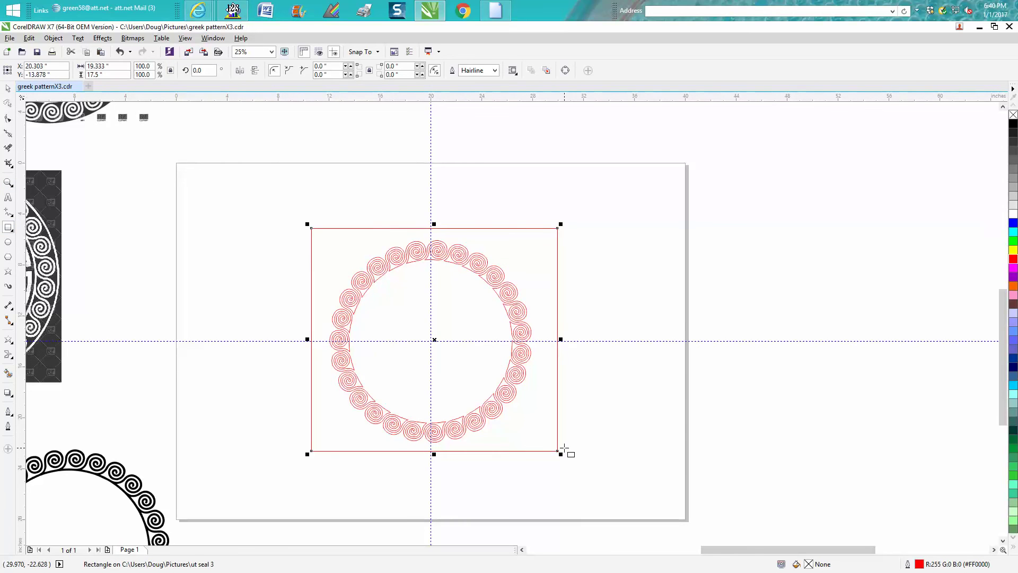
{"action": "left_click", "coordinate": [8, 373]}
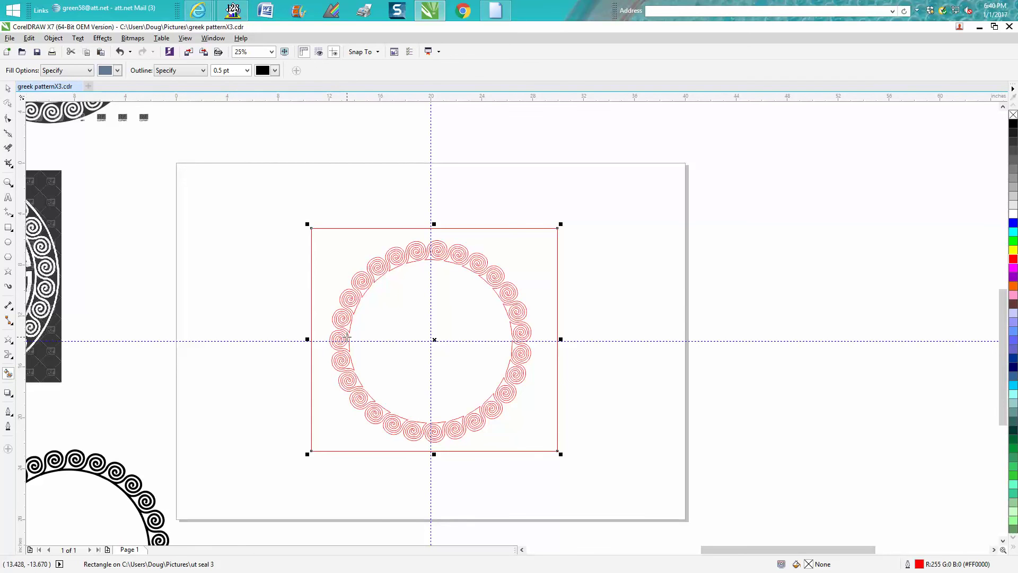
{"action": "left_click", "coordinate": [371, 325]}
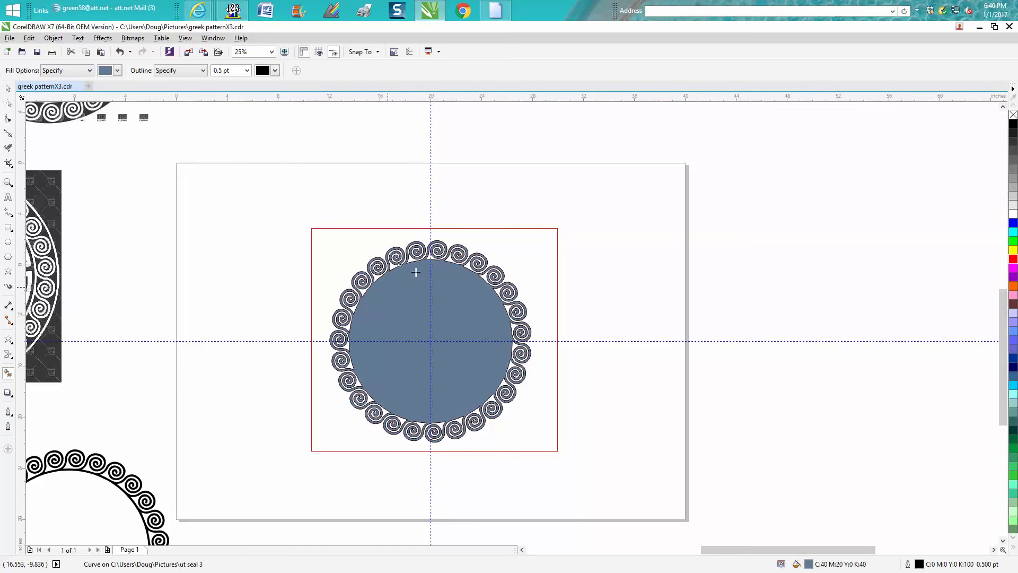
{"action": "left_click", "coordinate": [120, 51]}
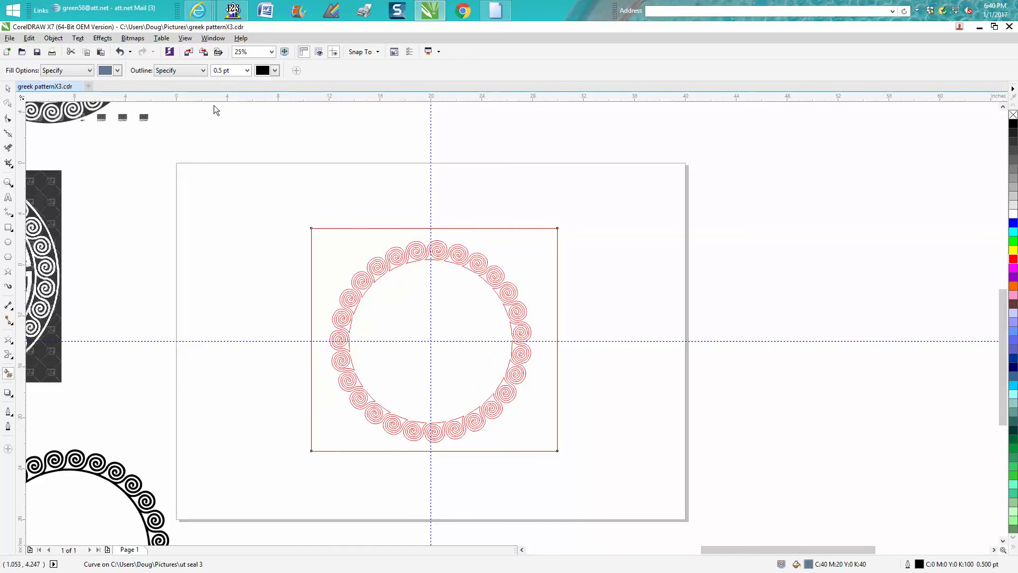
{"action": "left_click", "coordinate": [8, 88]}
{"action": "key", "text": "Delete"}
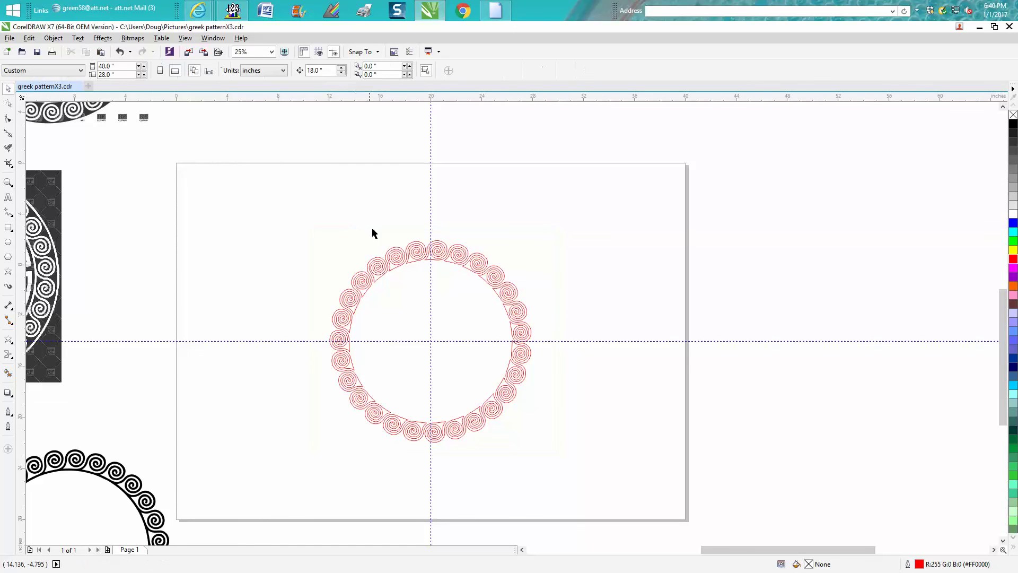
- Draw a circle, shrink it to fit inside the spirals and centre it on the guides
{"action": "left_click", "coordinate": [8, 242]}
{"action": "left_click_drag", "start_coordinate": [765, 235], "coordinate": [612, 424]}
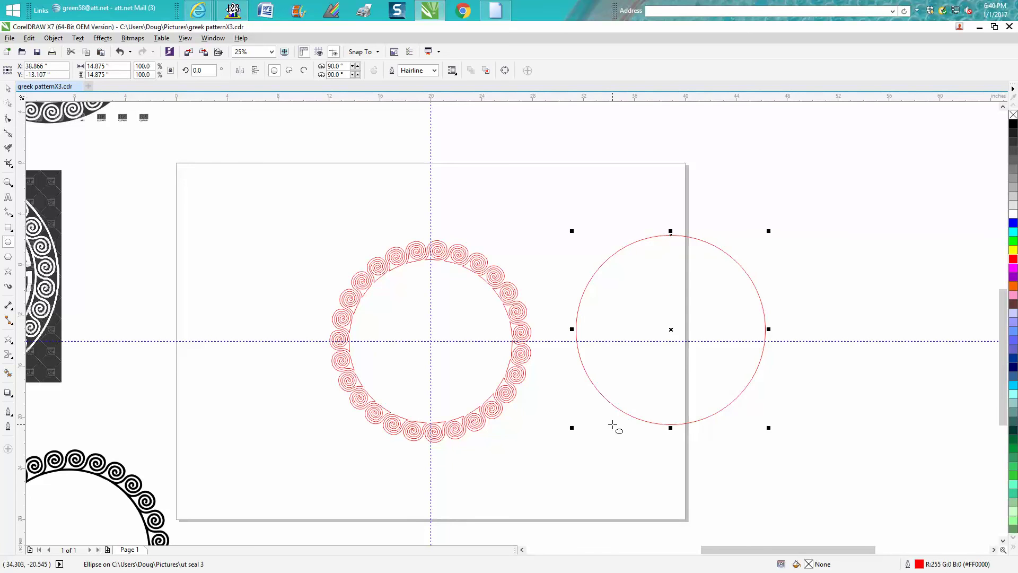
{"action": "key", "text": "ctrl+z"}
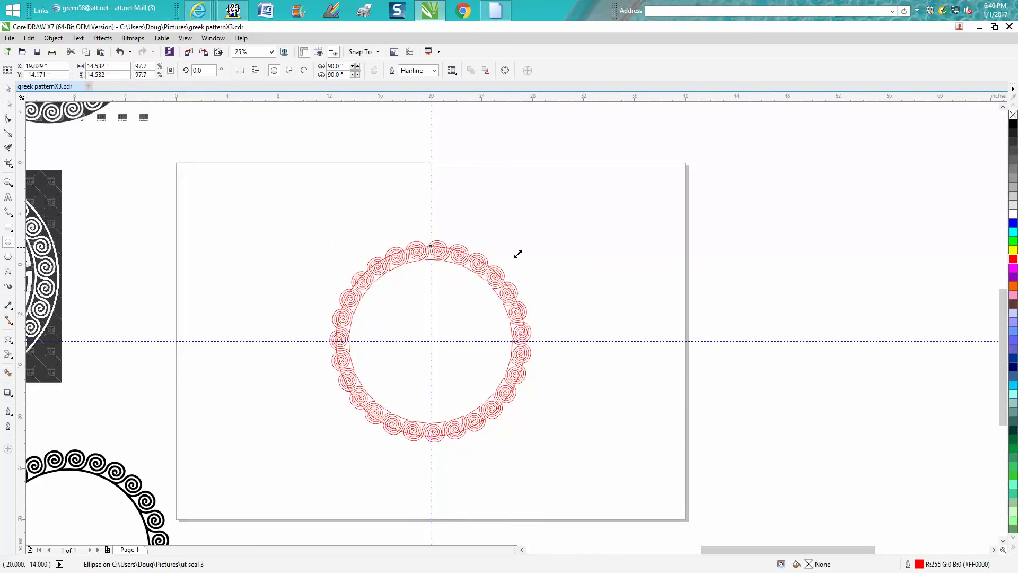
{"action": "left_click_drag", "start_coordinate": [518, 254], "coordinate": [508, 264]}
{"action": "key", "text": "p"}
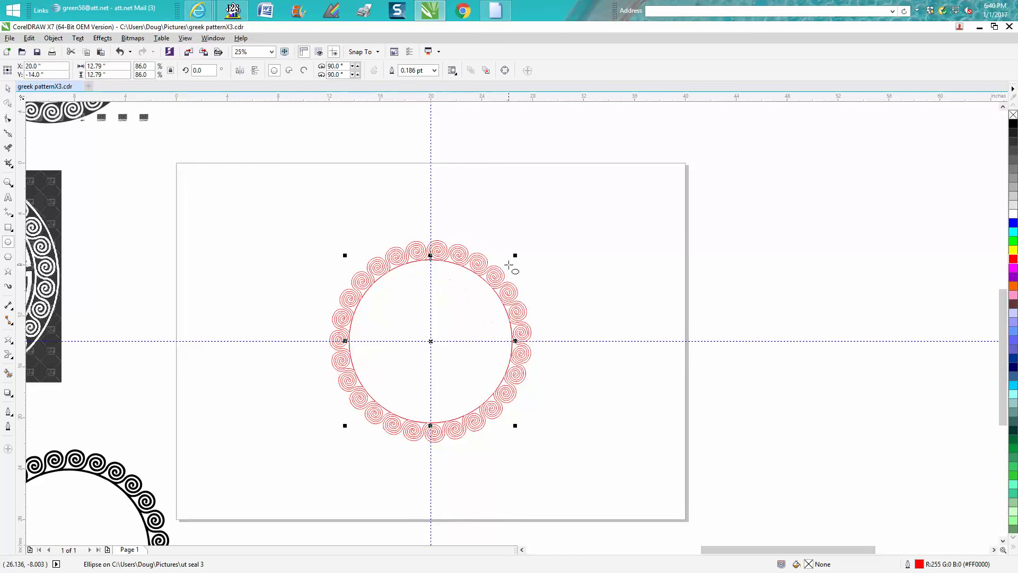
- Fine-tune the circle to 12.571 inches so it lines the ring's inner edge
{"action": "left_click", "coordinate": [8, 181]}
{"action": "left_click_drag", "start_coordinate": [455, 244], "coordinate": [525, 305]}
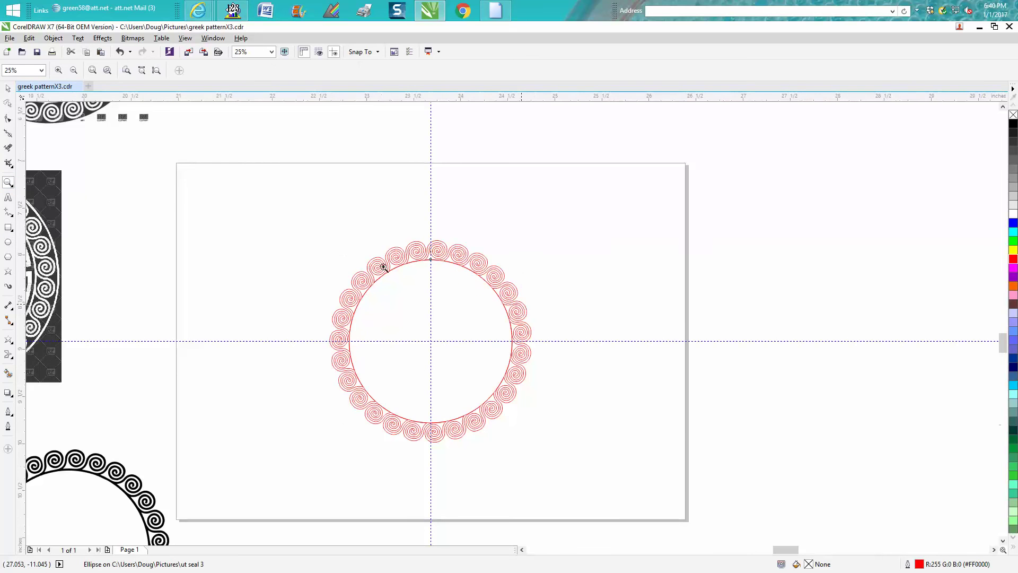
{"action": "key", "text": "space"}
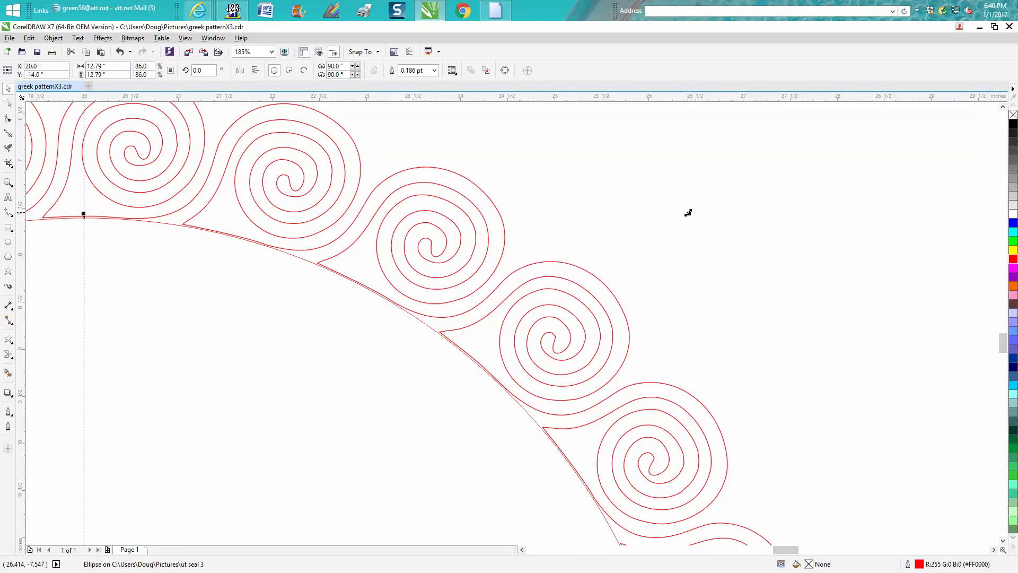
{"action": "mouse_move", "coordinate": [689, 213]}
{"action": "left_mouse_down"}
{"action": "mouse_move", "coordinate": [675, 227]}
{"action": "mouse_move", "coordinate": [700, 221]}
{"action": "left_mouse_up"}
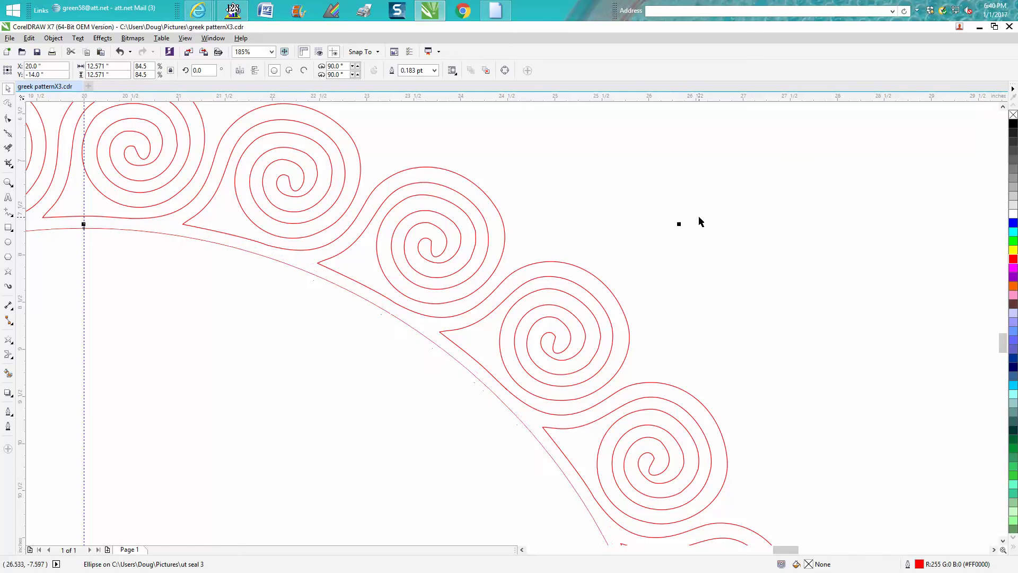
{"action": "scroll", "coordinate": [700, 221], "scroll_direction": "down", "scroll_amount": 3}
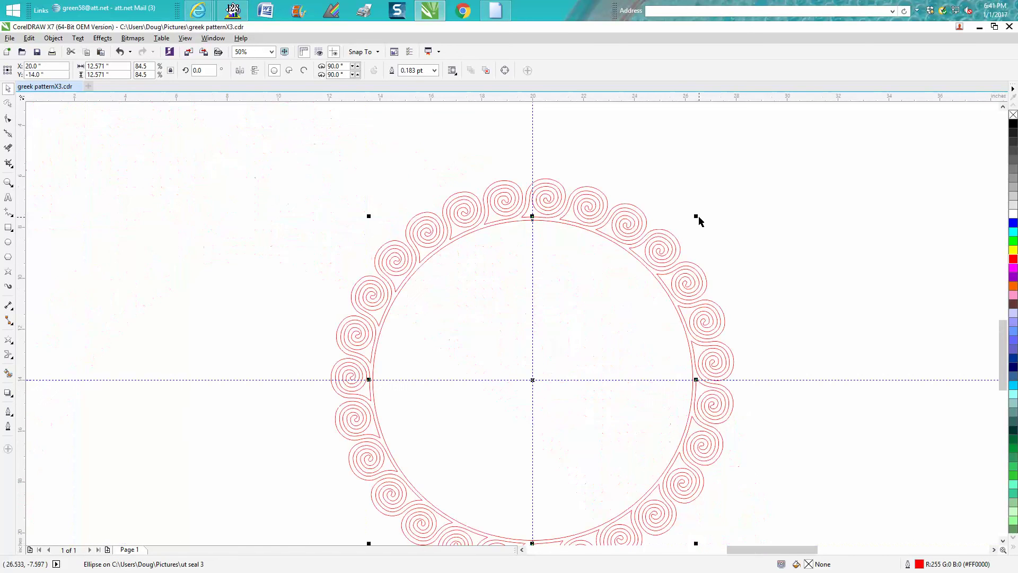
- Fill the enclosed spiral ring solid black with Smart Fill
{"action": "left_click", "coordinate": [8, 373]}
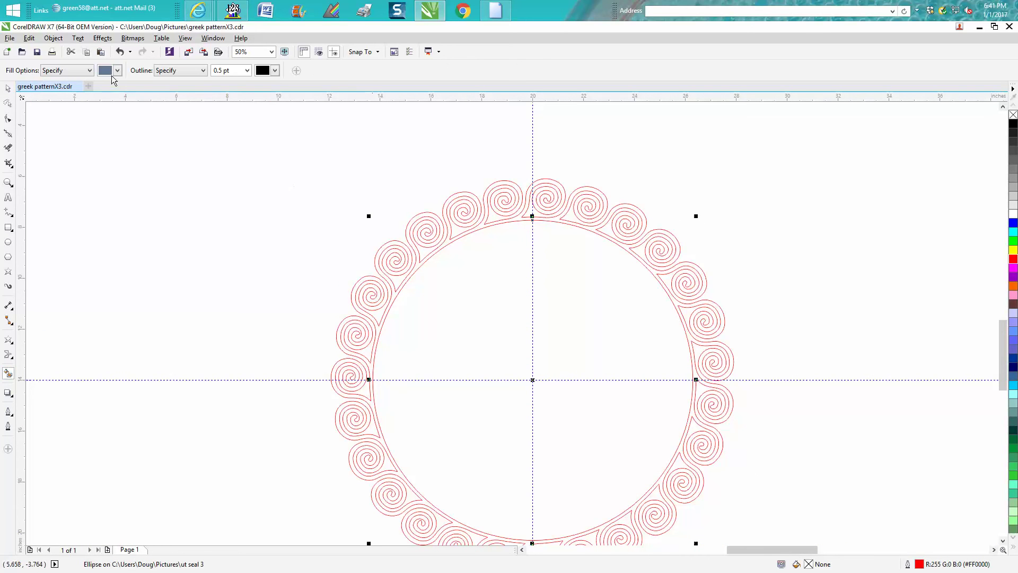
{"action": "left_click", "coordinate": [117, 71]}
{"action": "left_click", "coordinate": [102, 80]}
{"action": "left_click", "coordinate": [418, 262]}
{"action": "scroll", "coordinate": [353, 231], "scroll_direction": "down", "scroll_amount": 1}
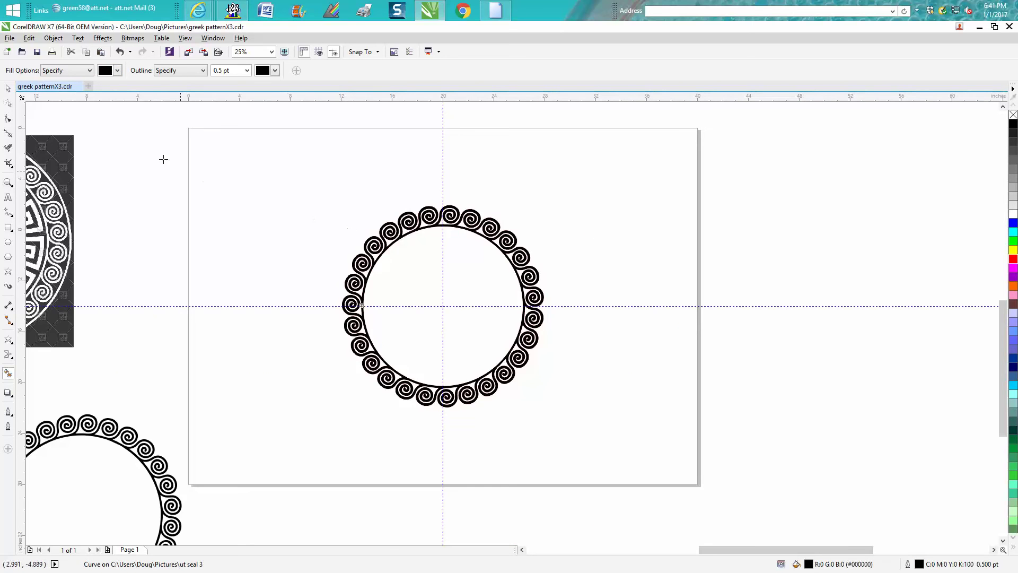
- Group all 11 ring pieces and nudge the group 18 inches right
{"action": "left_click", "coordinate": [8, 88]}
{"action": "left_click_drag", "start_coordinate": [332, 183], "coordinate": [565, 434]}
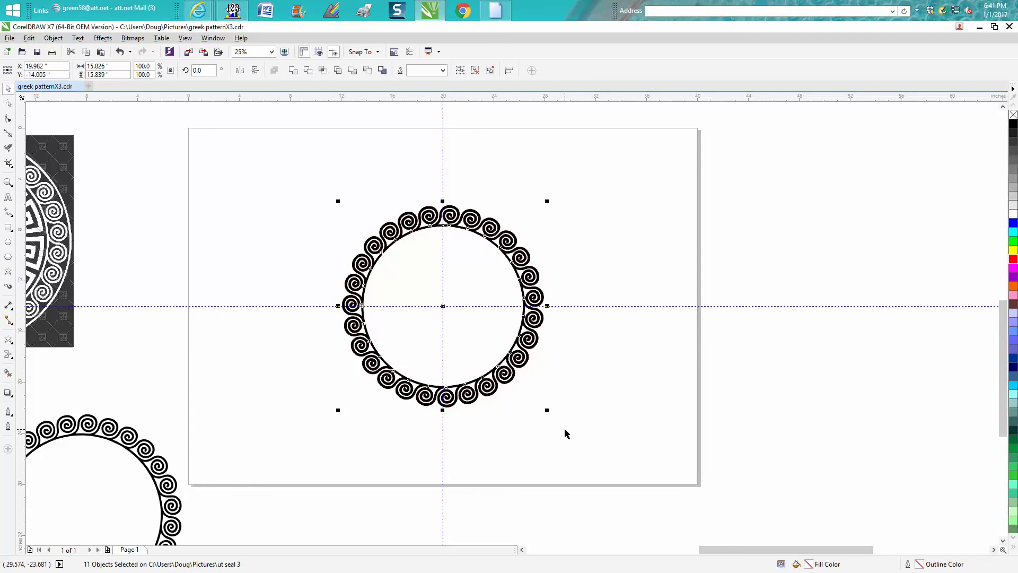
{"action": "key", "text": "ctrl+g"}
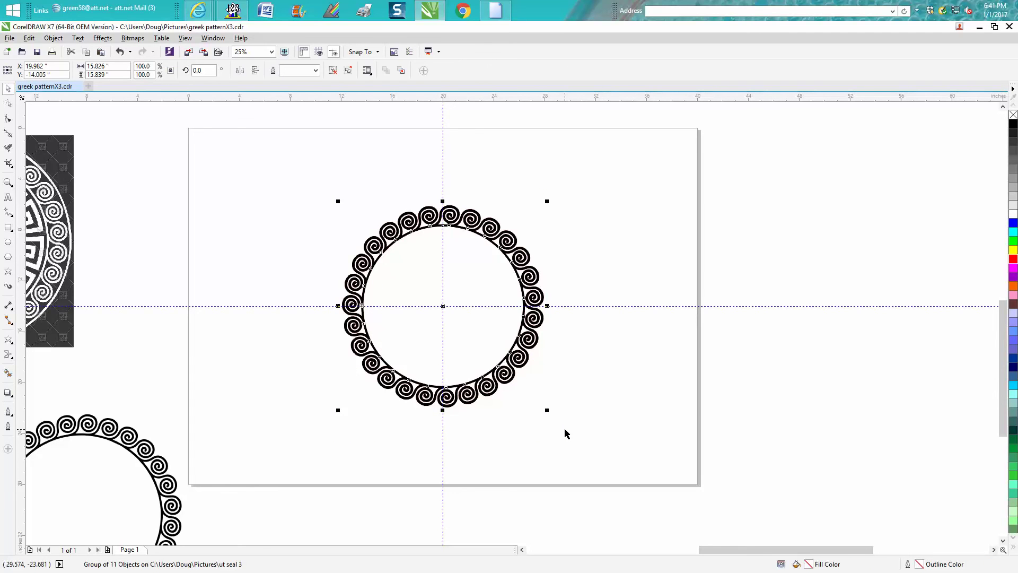
{"action": "key", "text": "Right"}
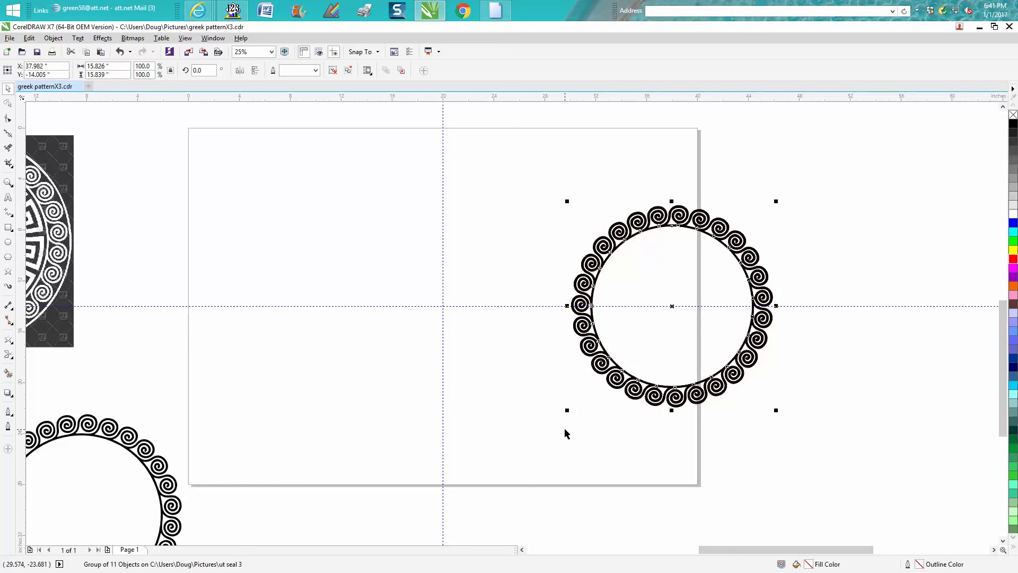
- Zoom in on the ring's top-right spirals
{"action": "left_click", "coordinate": [8, 182]}
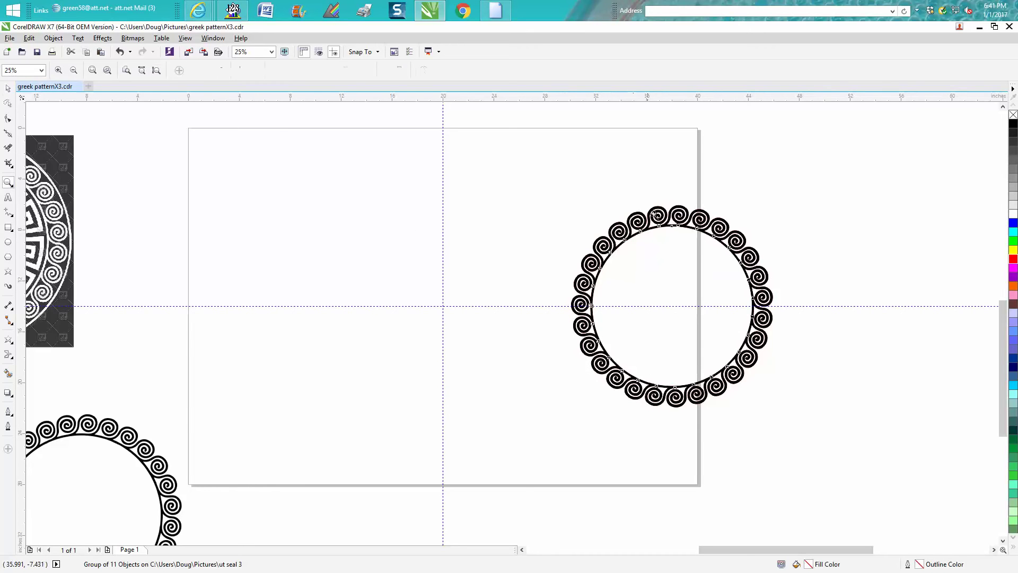
{"action": "left_click_drag", "start_coordinate": [644, 205], "coordinate": [743, 255]}
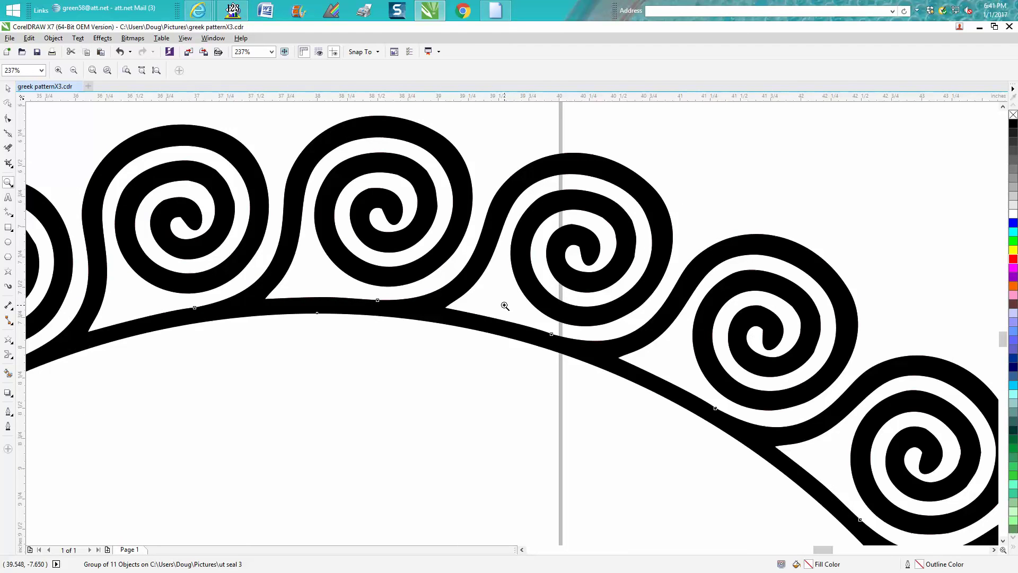
{"action": "scroll", "coordinate": [505, 306], "scroll_direction": "down", "scroll_amount": 4}
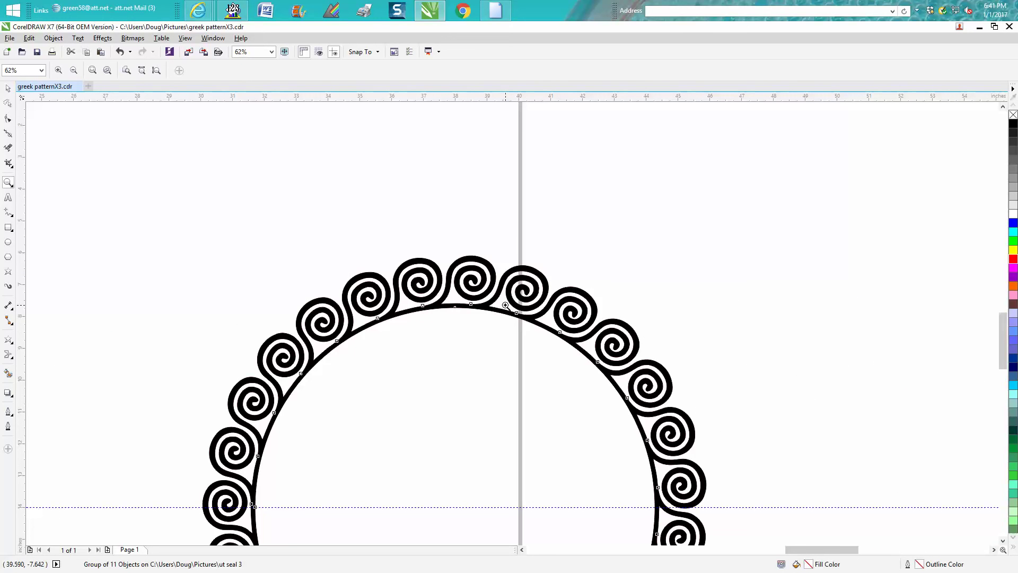